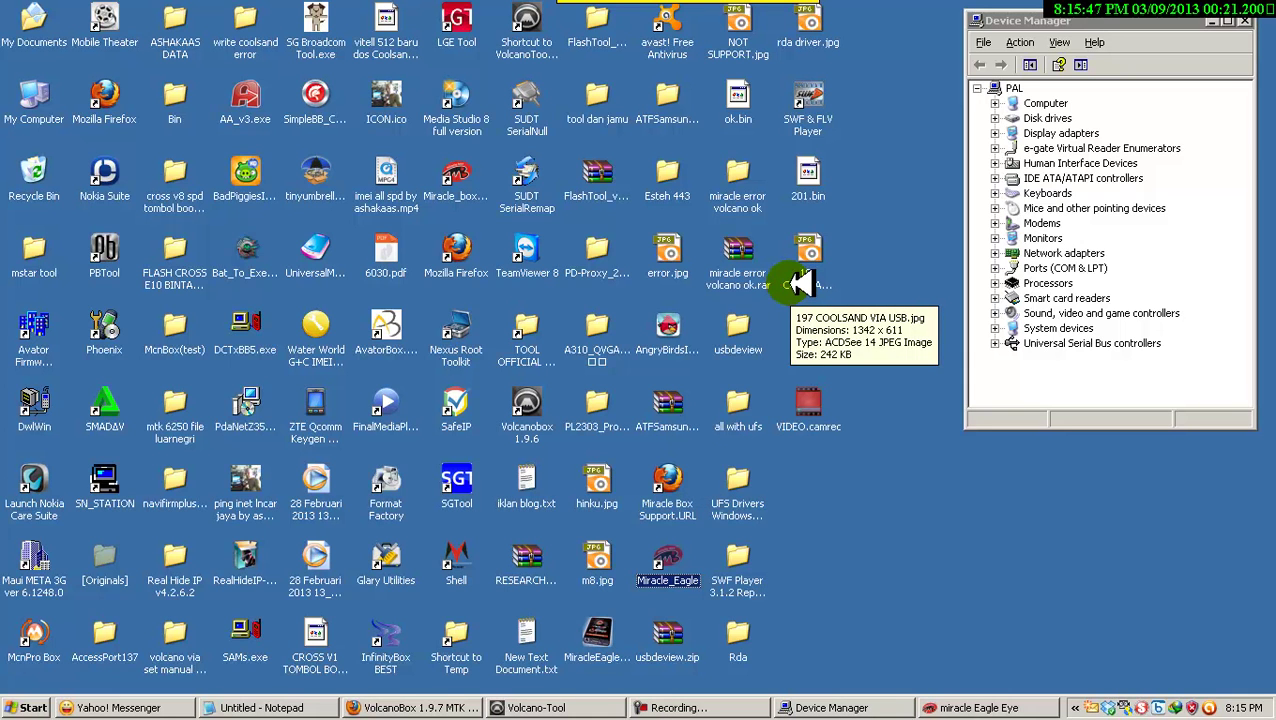
{"action": "left_click", "coordinate": [968, 705]}
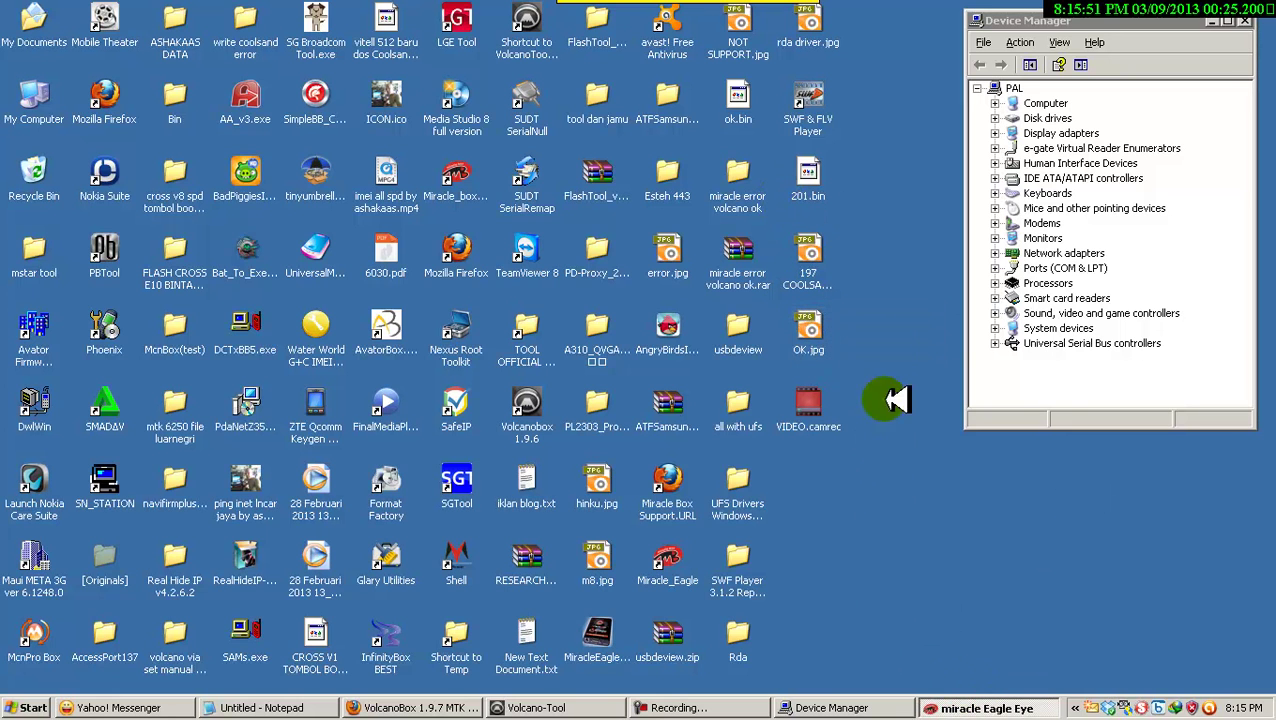
{"action": "right_click", "coordinate": [887, 96]}
{"action": "key", "text": "Escape"}
{"action": "right_click", "coordinate": [876, 95]}
{"action": "key", "text": "Escape"}
{"action": "right_click", "coordinate": [872, 100]}
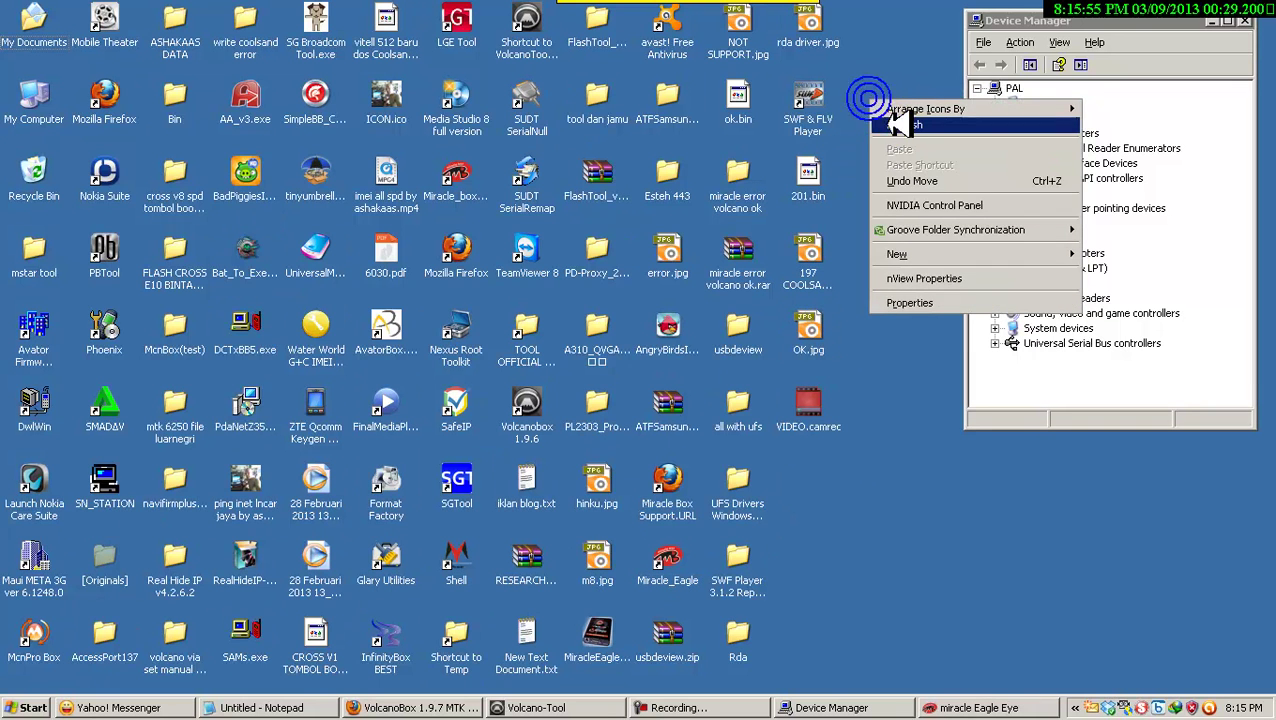
{"action": "left_click", "coordinate": [897, 125]}
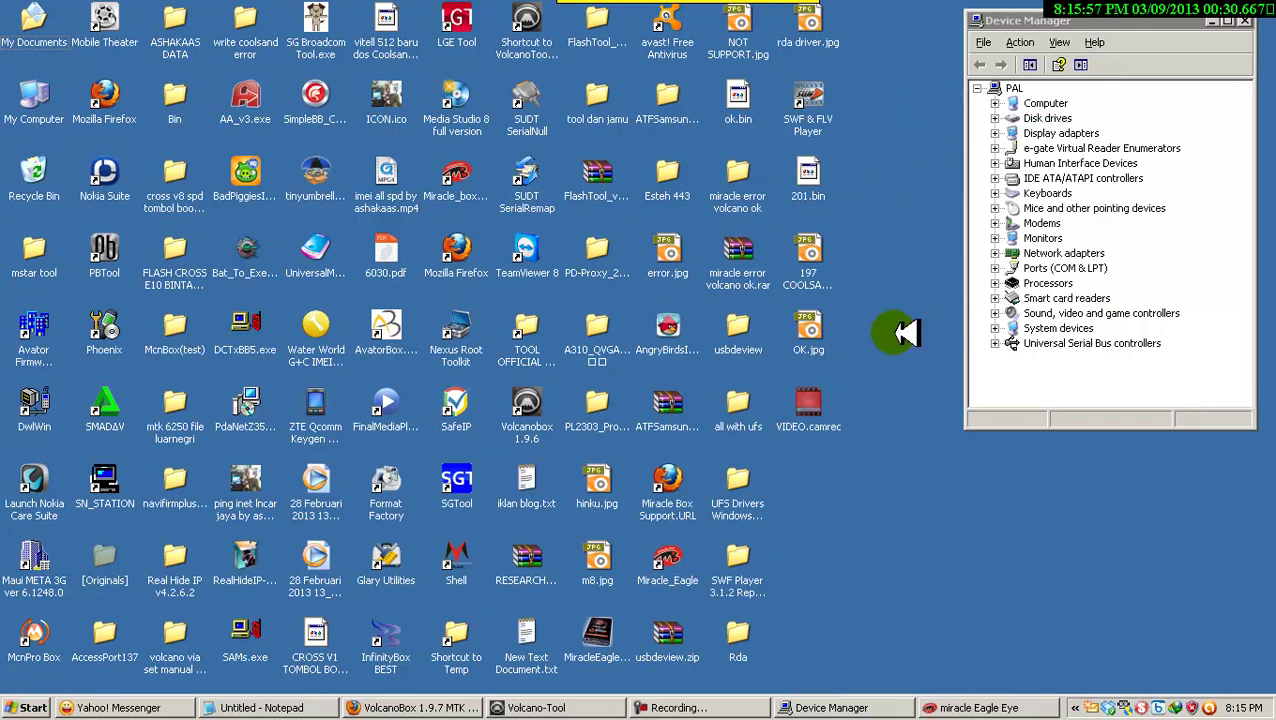
Bring up Miracle Eagle Eye and start a Read for Coolsand/RDA phones with USBCable enabled and the CPU auto-detected.
{"action": "left_click", "coordinate": [972, 707]}
{"action": "left_click_drag", "start_coordinate": [750, 98], "coordinate": [610, 36]}
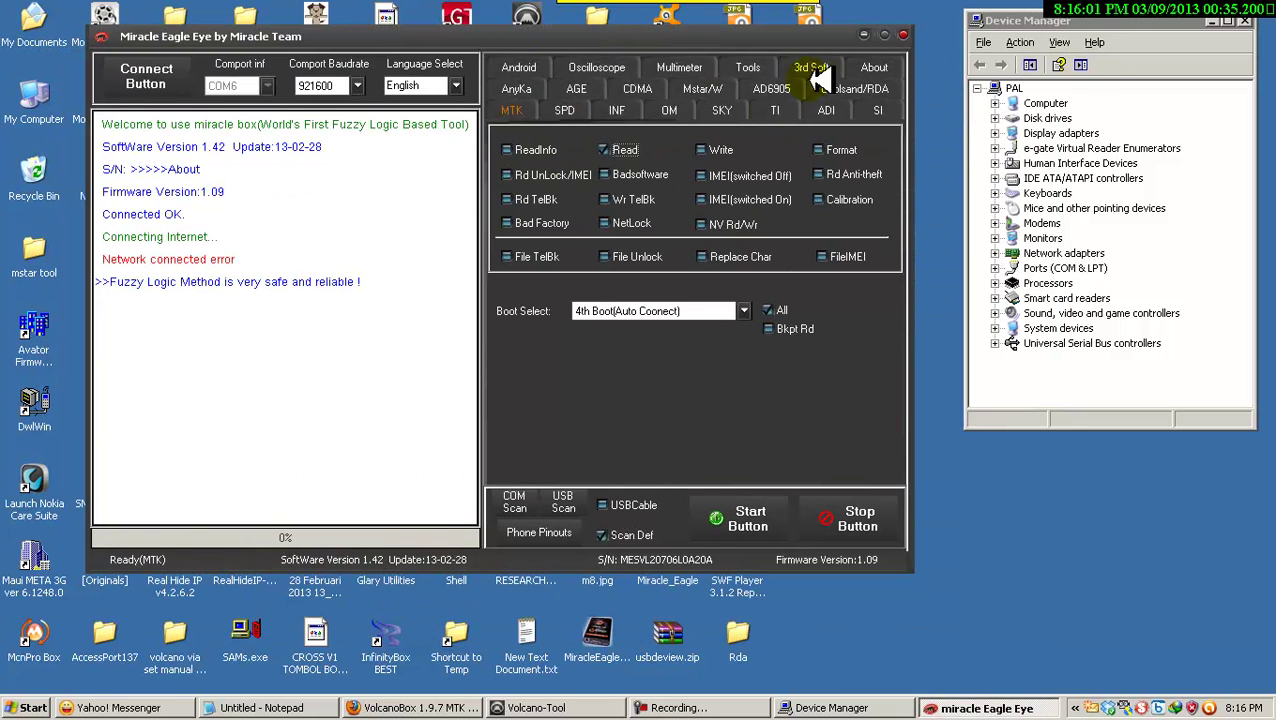
{"action": "left_click", "coordinate": [846, 88]}
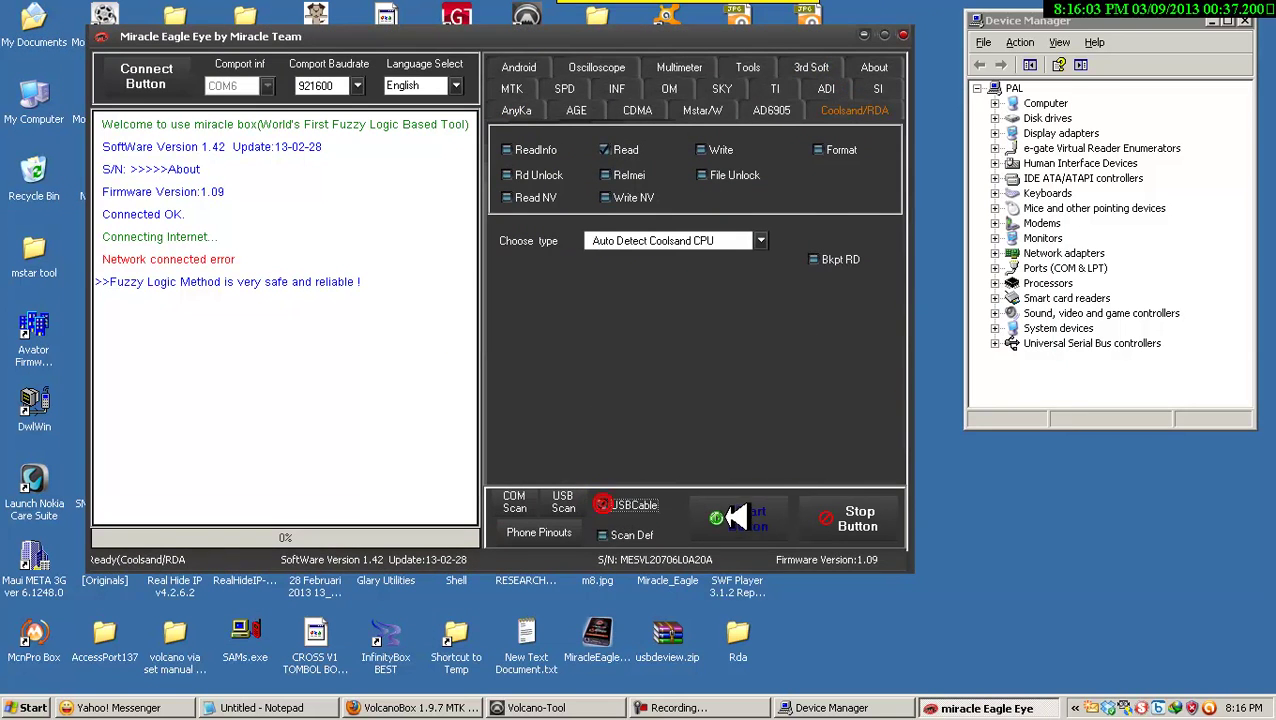
{"action": "left_click", "coordinate": [737, 517]}
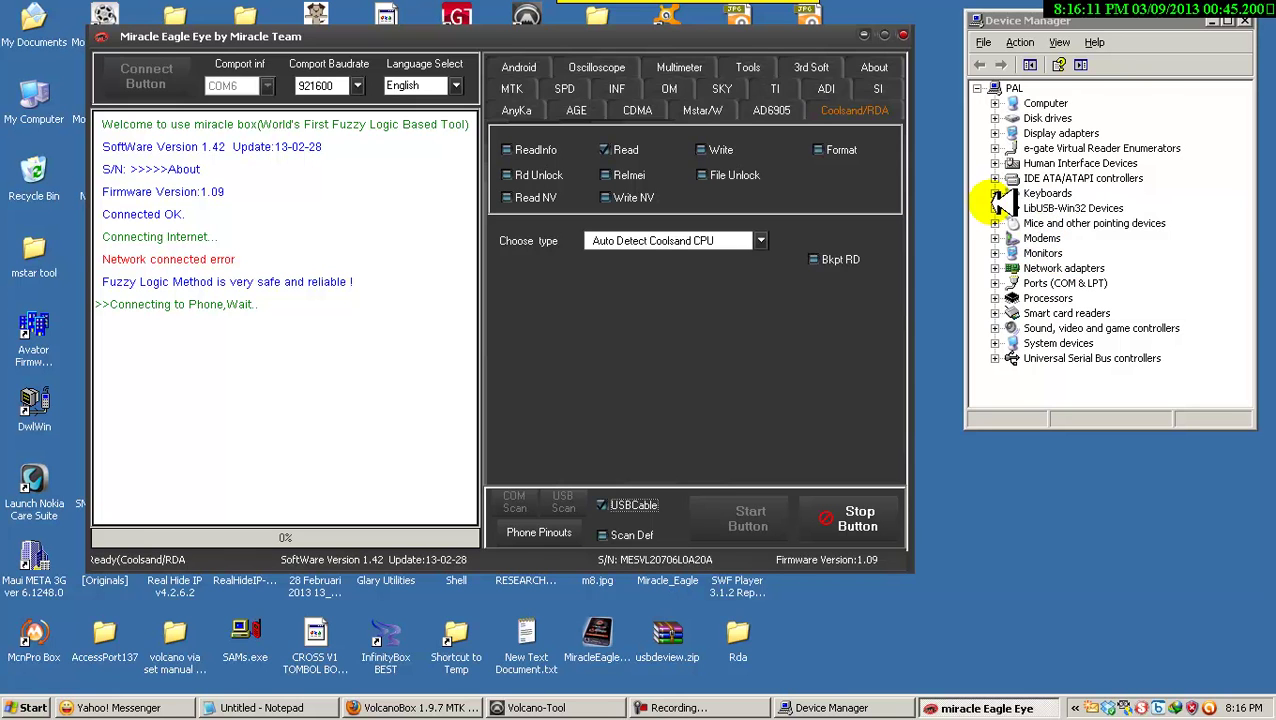
In Device Manager, uninstall the RDA USB Driver for gallite 8809 listed under LibUSB-Win32 Devices.
{"action": "left_click", "coordinate": [995, 208]}
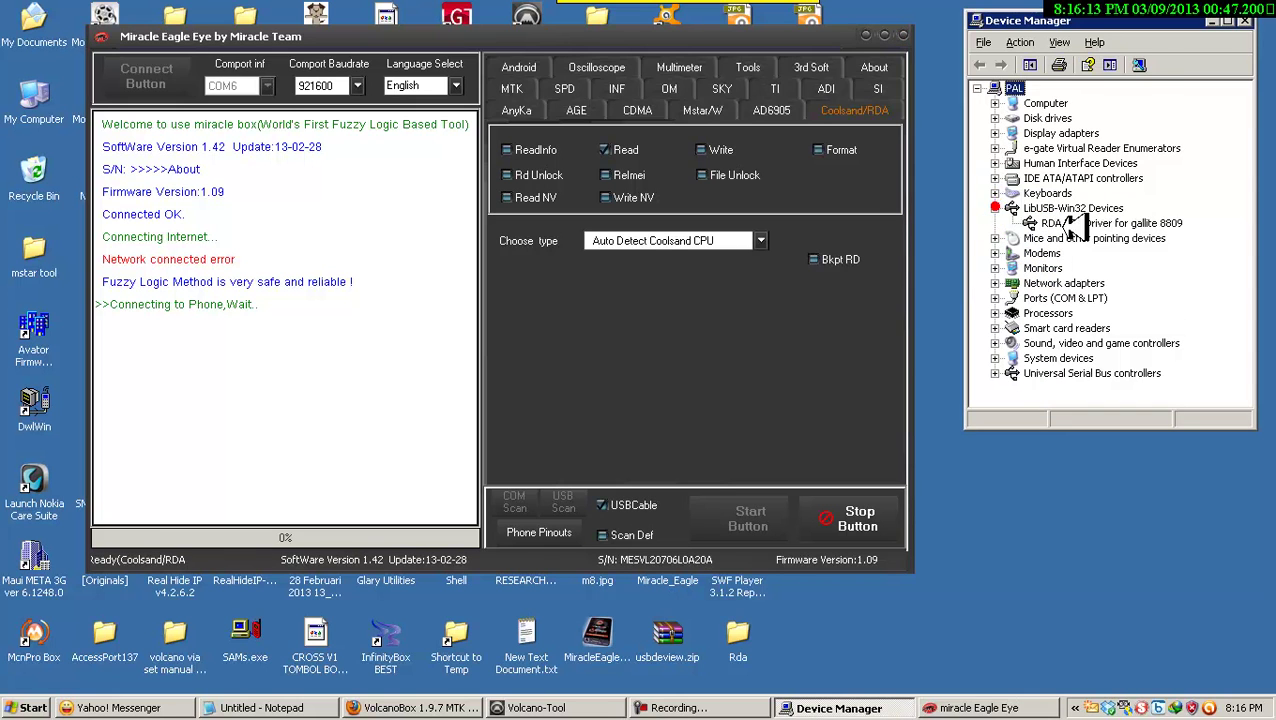
{"action": "left_click_drag", "start_coordinate": [290, 312], "coordinate": [130, 304]}
{"action": "left_click", "coordinate": [1118, 220]}
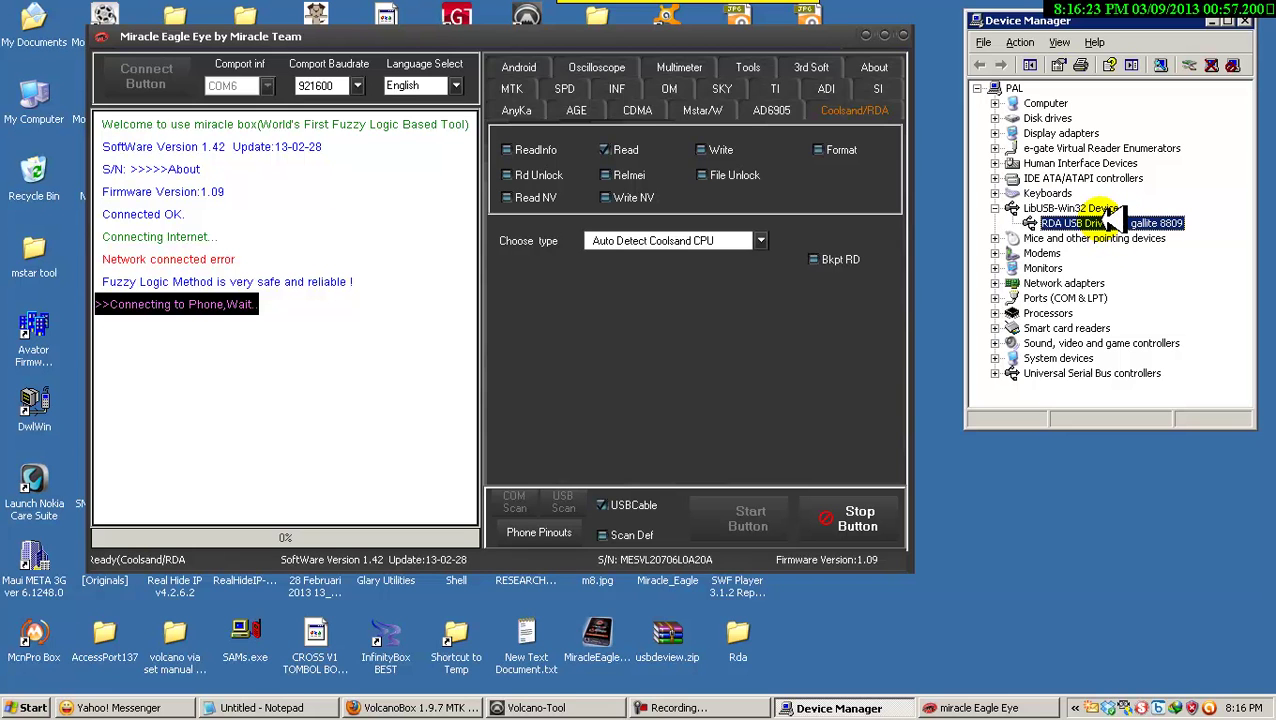
{"action": "right_click", "coordinate": [1116, 220]}
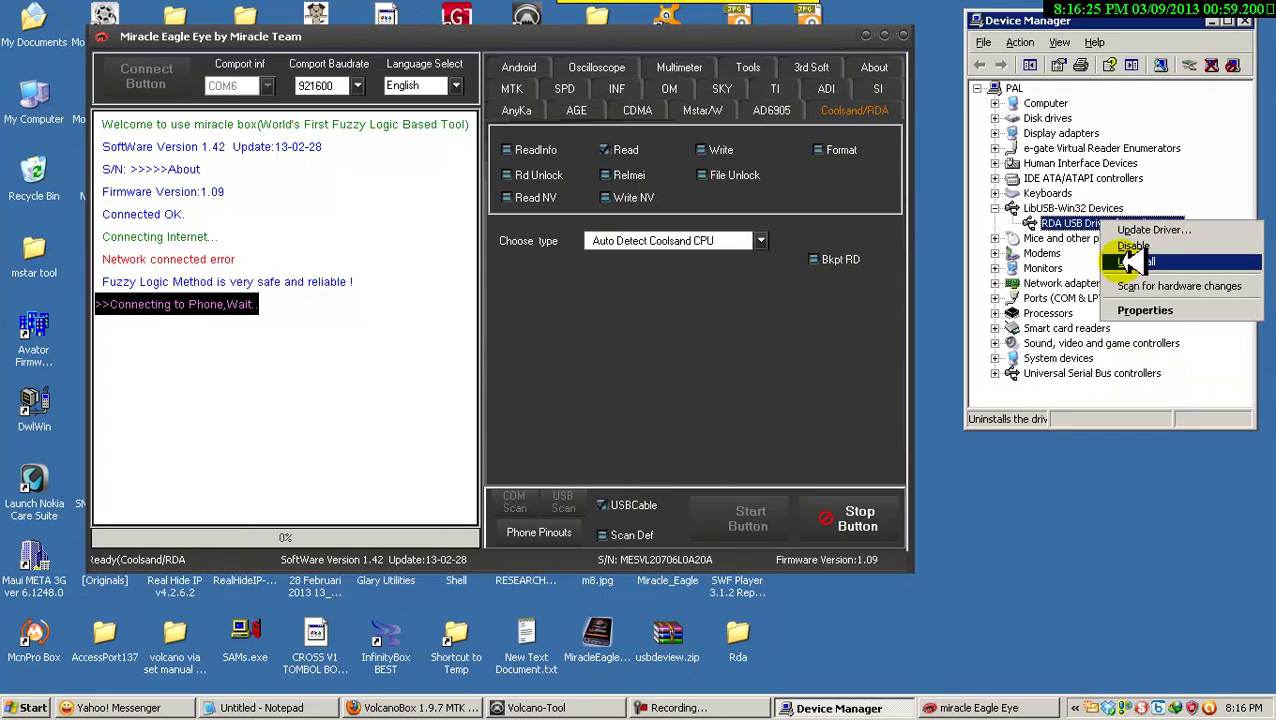
{"action": "left_click", "coordinate": [1132, 270]}
{"action": "left_click", "coordinate": [670, 427]}
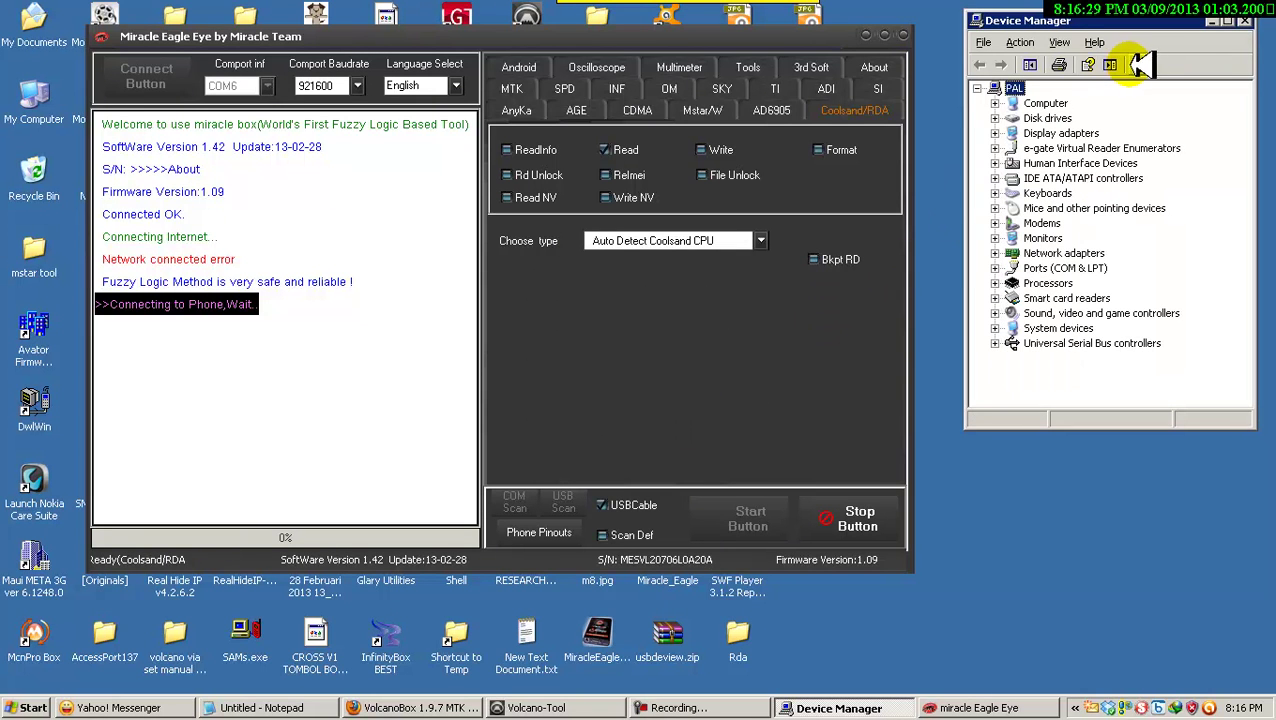
Scan for hardware changes and start the automatic software installation for the detected RDA USB device.
{"action": "left_click", "coordinate": [1131, 64]}
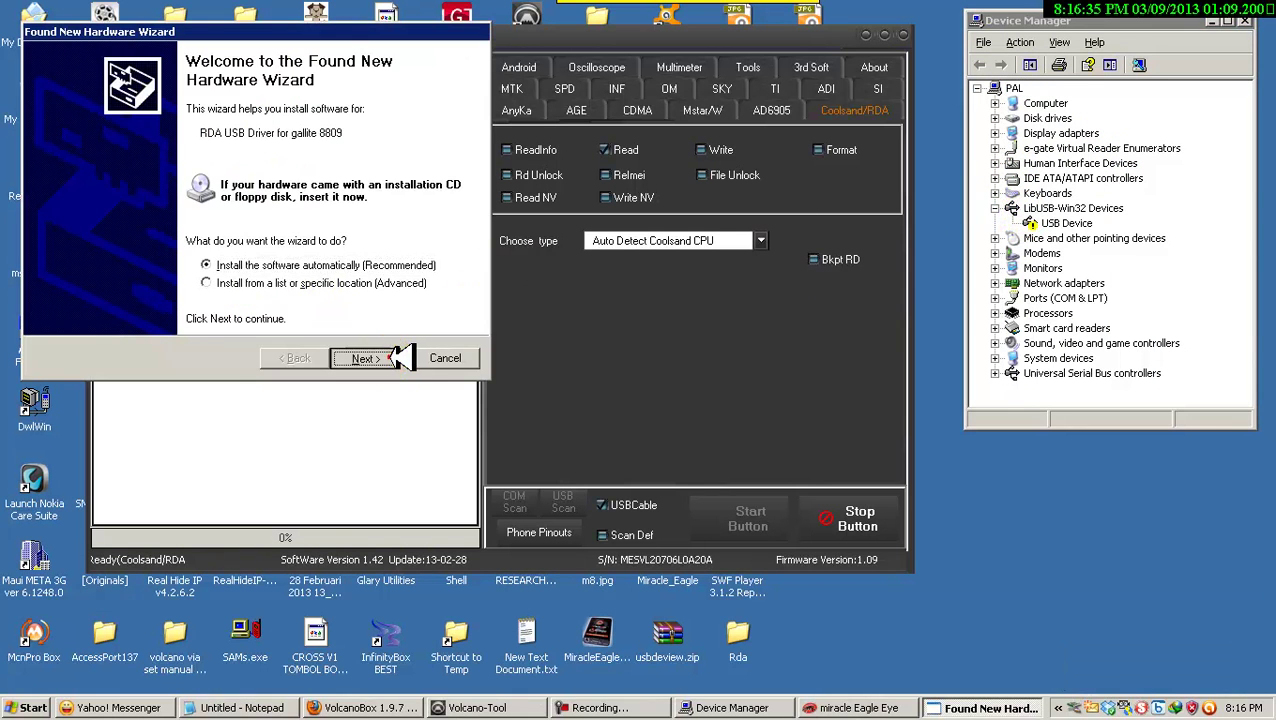
{"action": "left_click", "coordinate": [388, 358]}
{"action": "left_click_drag", "start_coordinate": [420, 34], "coordinate": [1034, 61]}
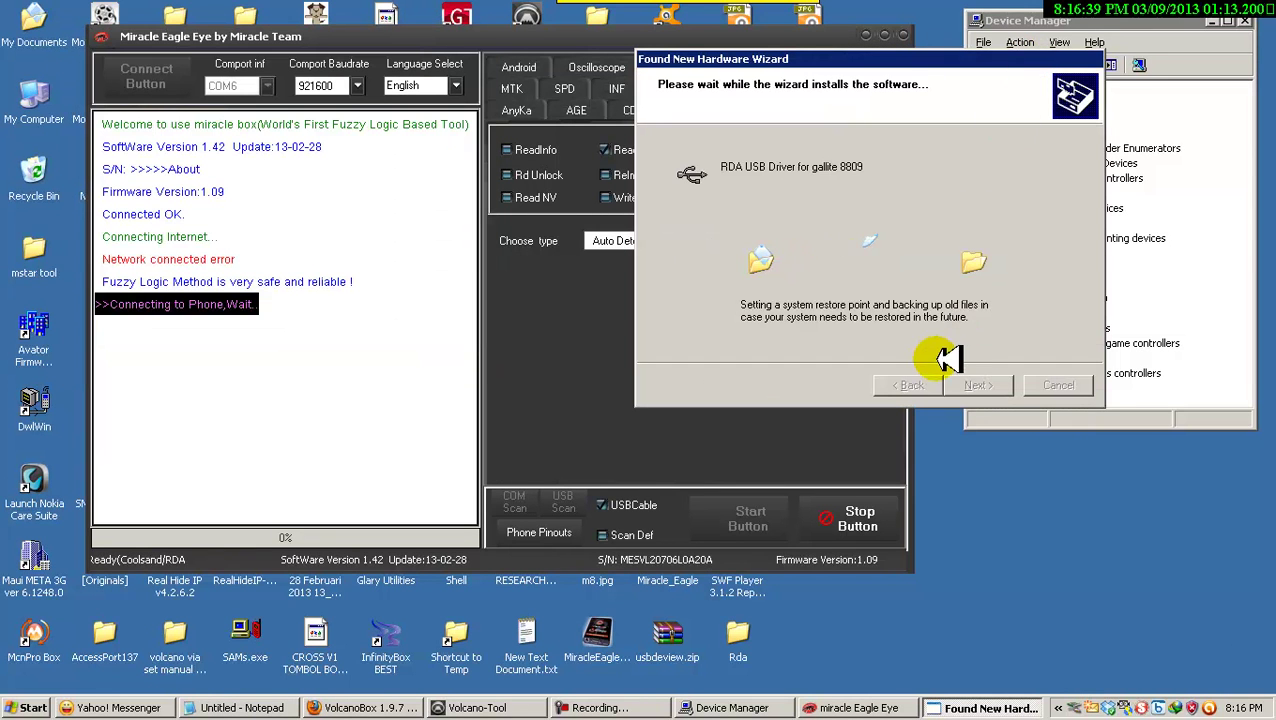
Supply libusb0.sys from the x86 folder as the required driver file and finish the hardware installation.
{"action": "left_click", "coordinate": [1005, 316]}
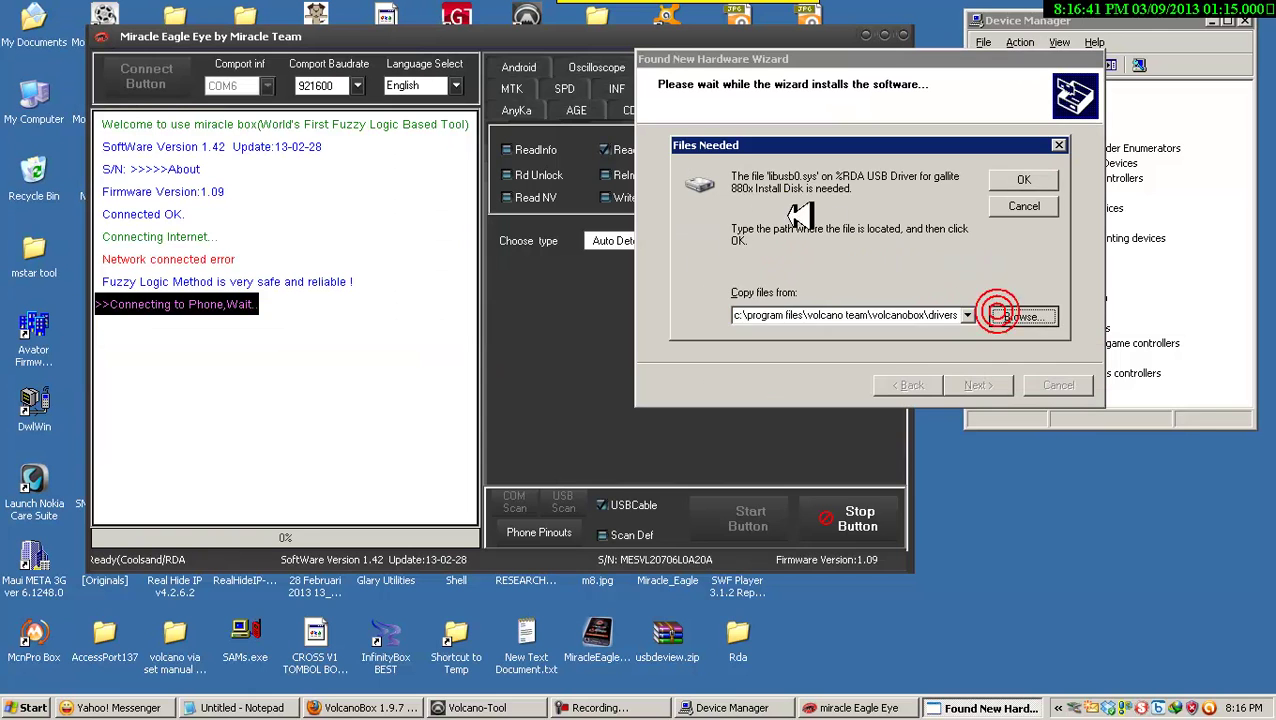
{"action": "left_click", "coordinate": [800, 221]}
{"action": "left_click", "coordinate": [1148, 496]}
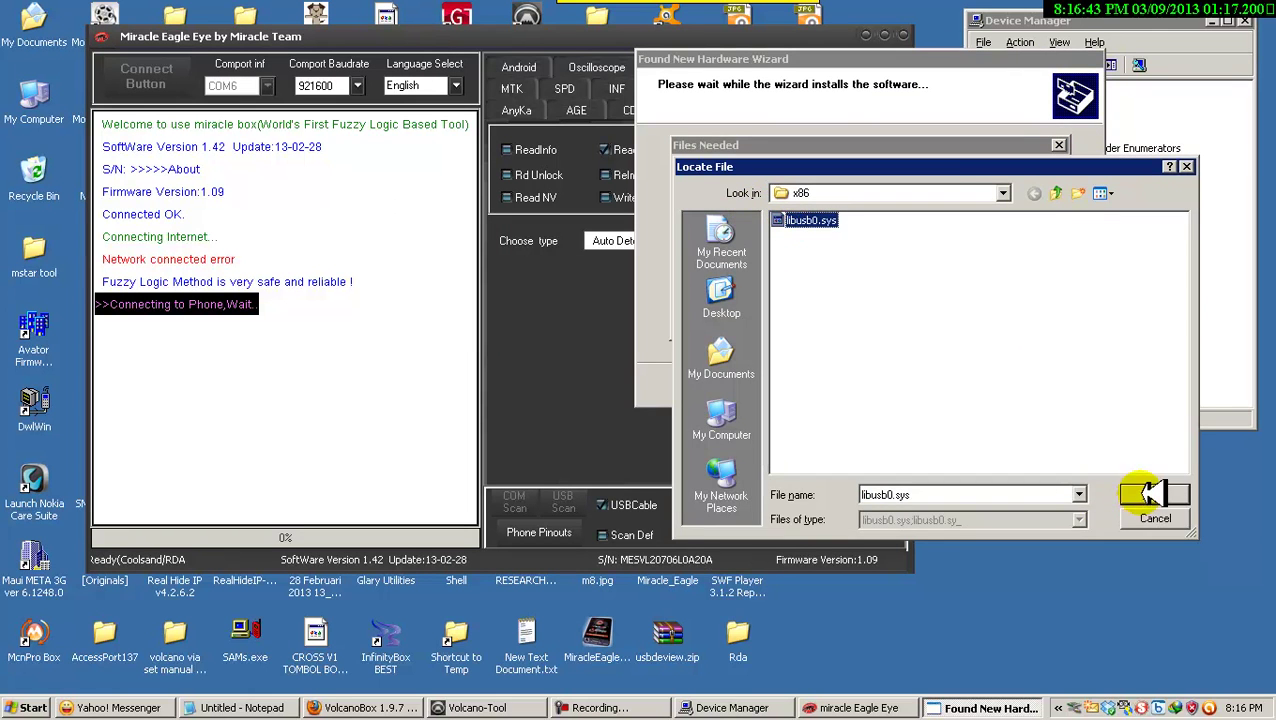
{"action": "left_click", "coordinate": [1022, 180]}
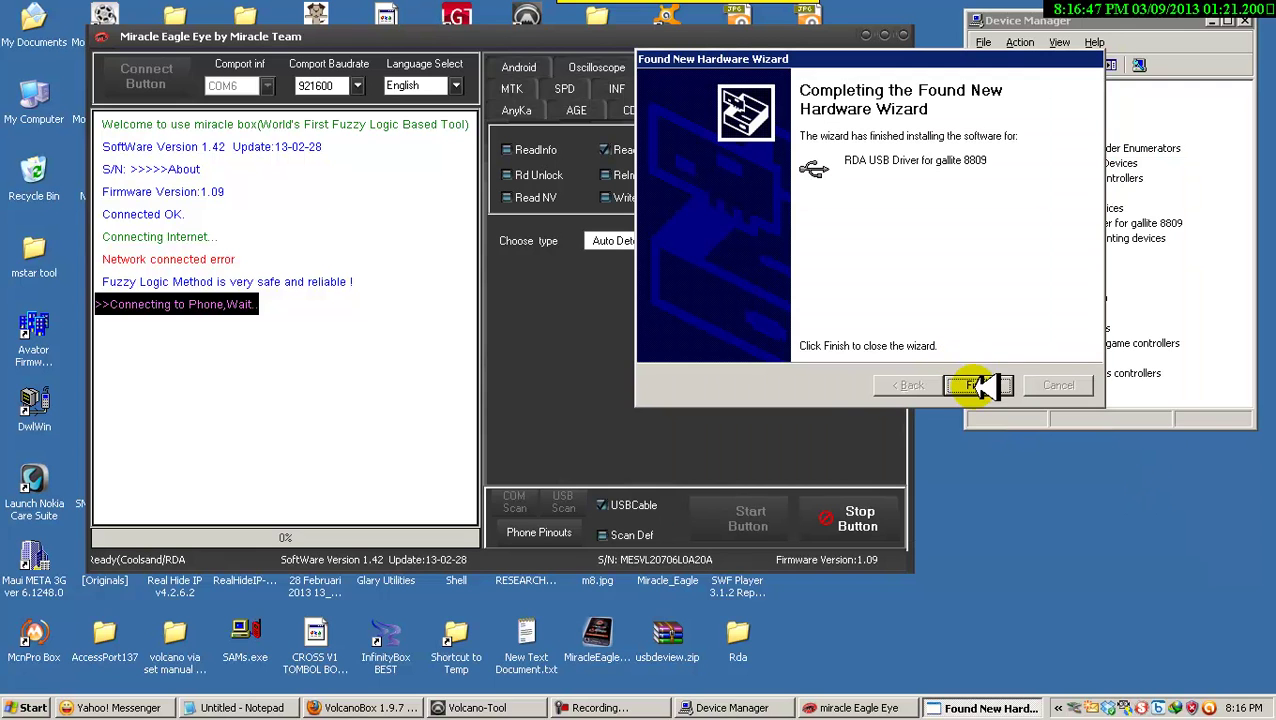
{"action": "left_click", "coordinate": [978, 385]}
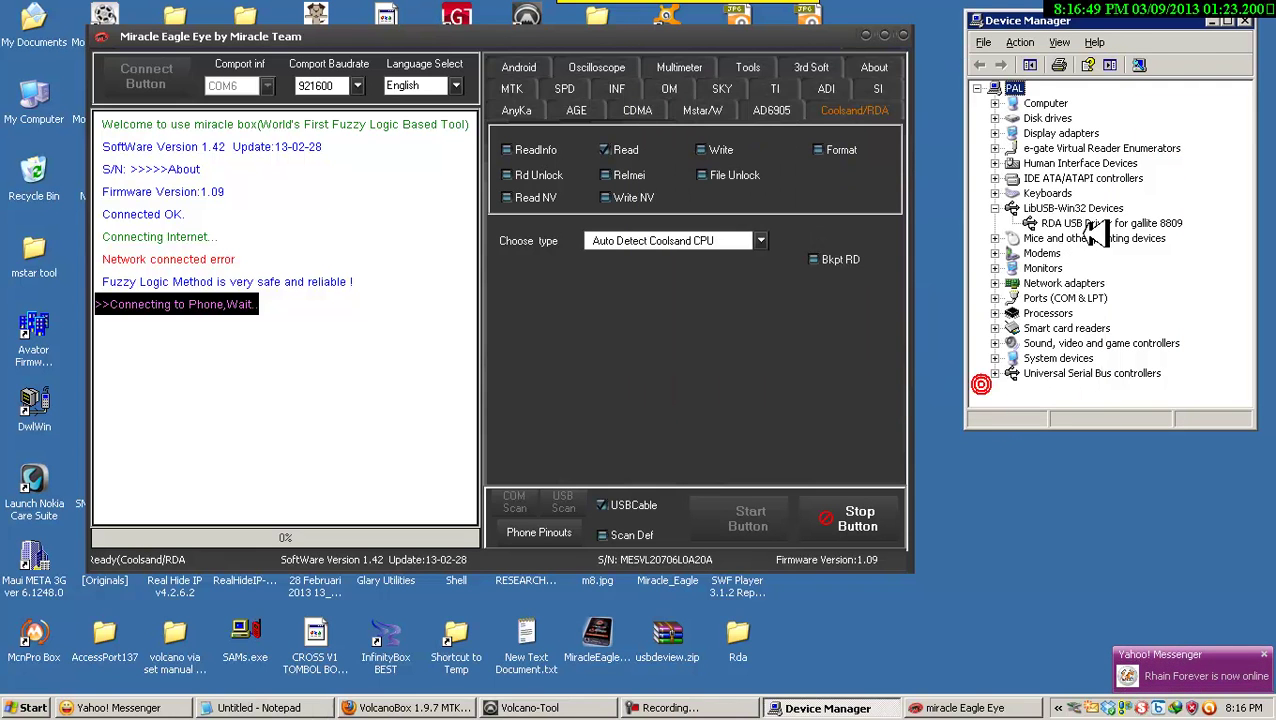
Check the RDA USB driver entry in Device Manager and the phone connection status in the Miracle Eagle Eye log.
{"action": "left_click", "coordinate": [1100, 224]}
{"action": "left_click", "coordinate": [282, 305]}
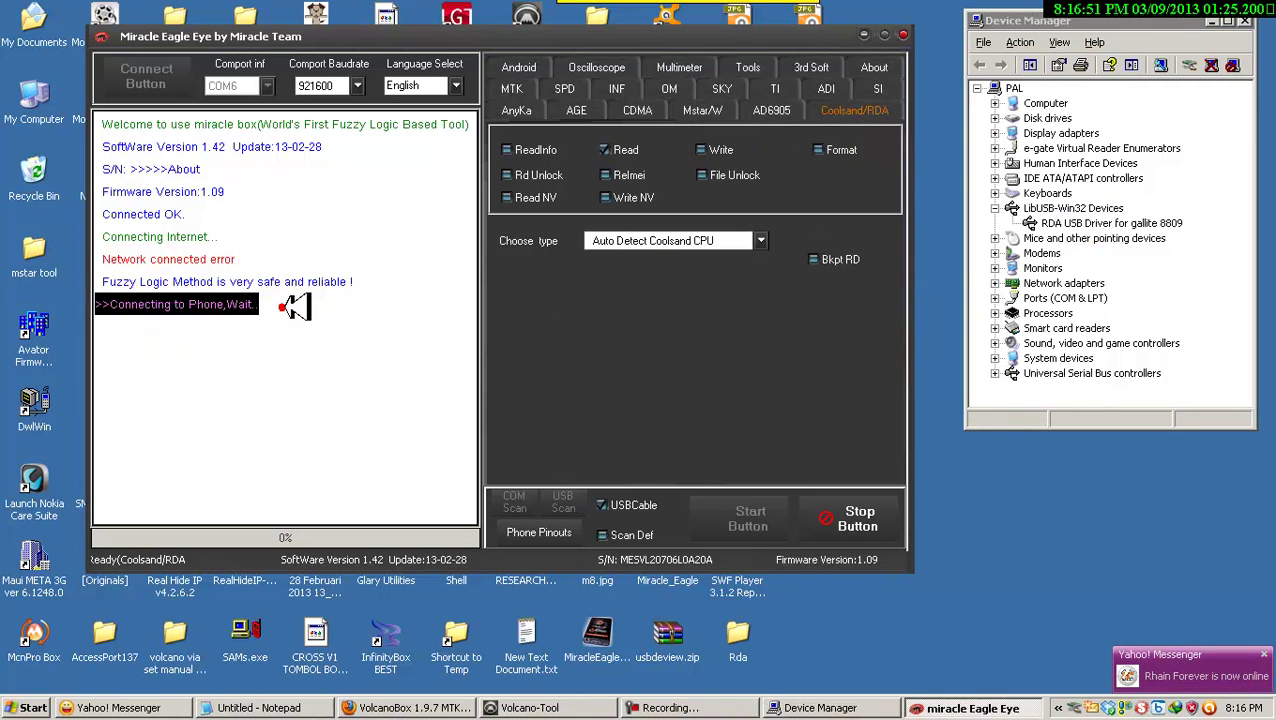
{"action": "left_click_drag", "start_coordinate": [283, 310], "coordinate": [96, 310]}
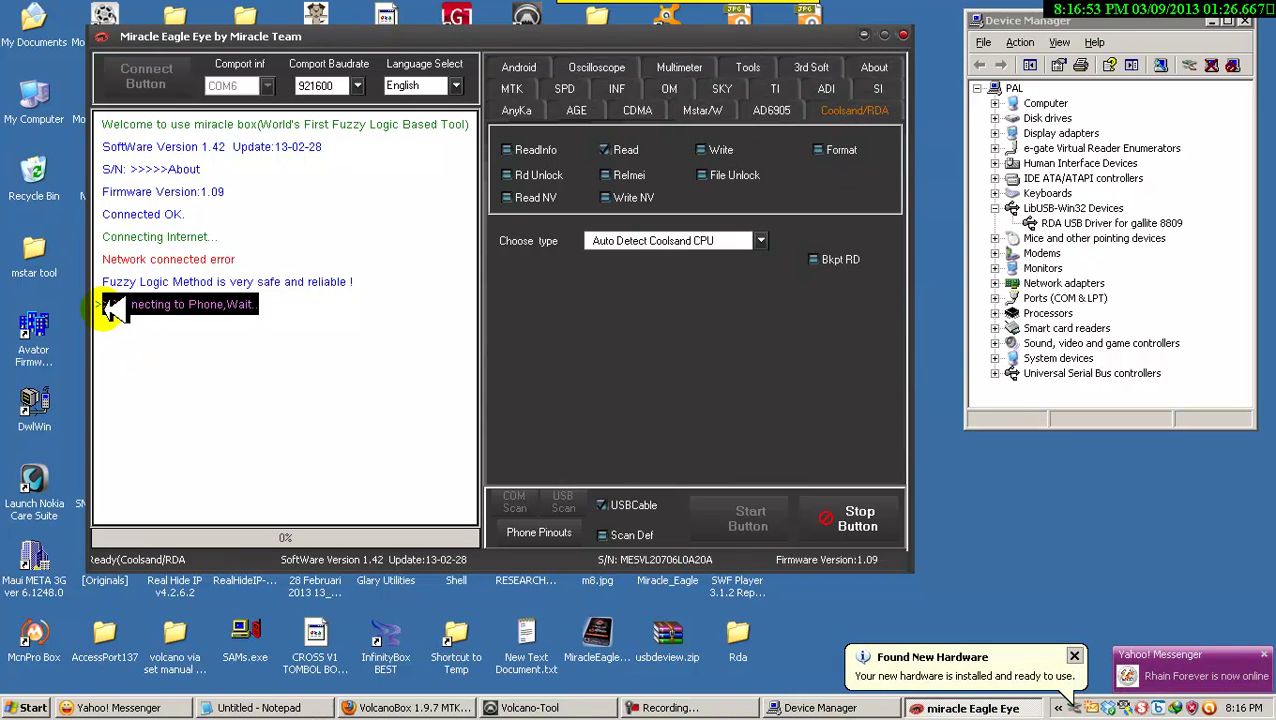
{"action": "left_click", "coordinate": [332, 319]}
{"action": "left_click_drag", "start_coordinate": [326, 306], "coordinate": [142, 296]}
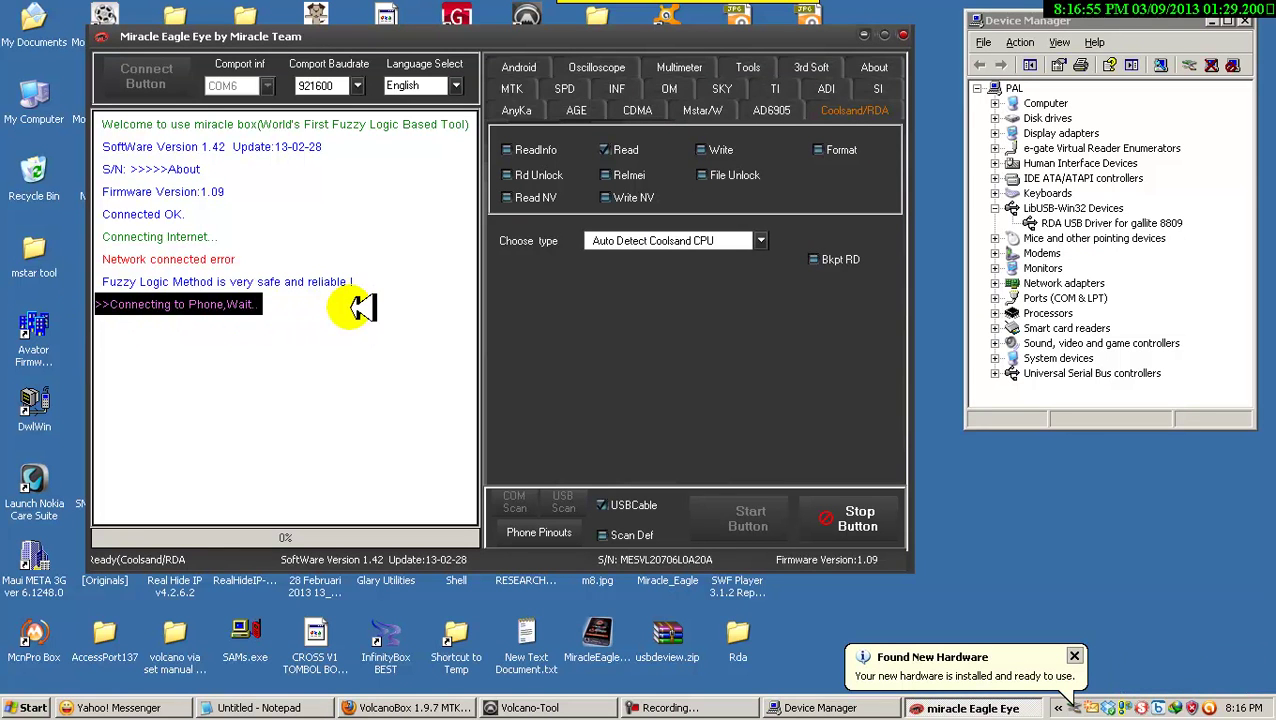
{"action": "left_click", "coordinate": [349, 307]}
{"action": "left_click_drag", "start_coordinate": [251, 305], "coordinate": [91, 285]}
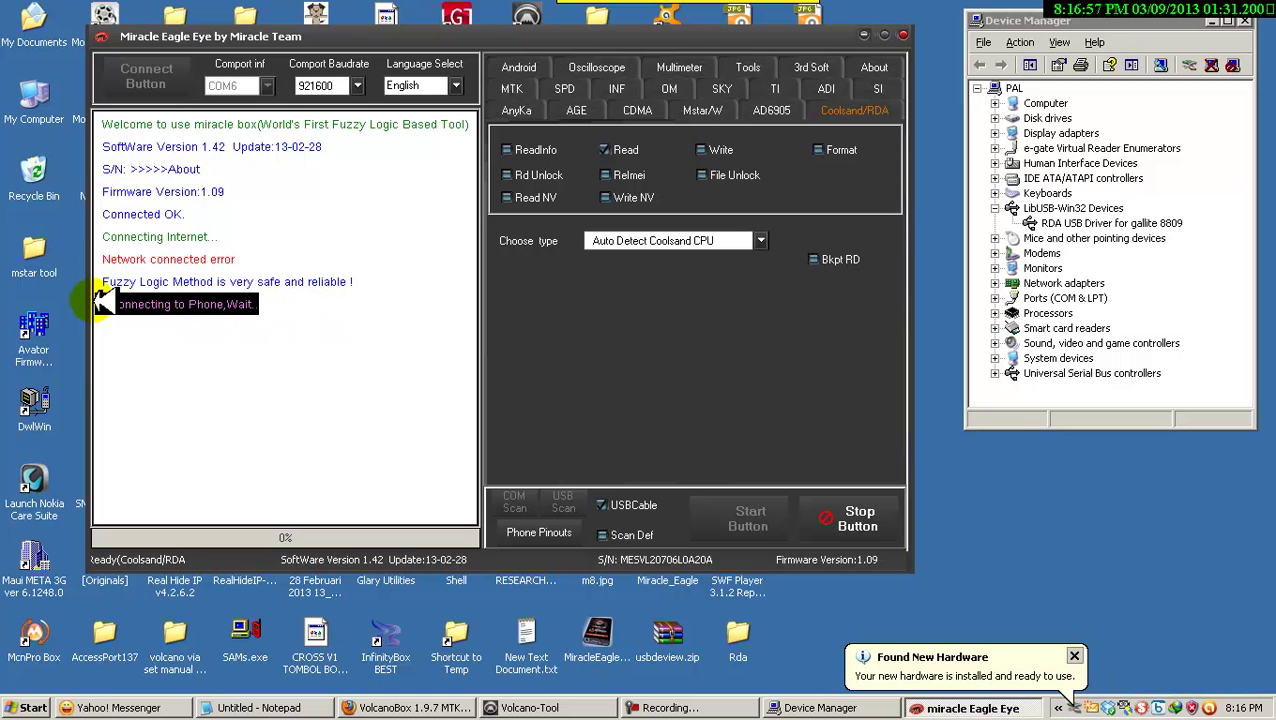
Write the note "miracle eye error." in a new Notepad document and place its window below the Miracle Eagle Eye log.
{"action": "left_click", "coordinate": [33, 707]}
{"action": "left_click", "coordinate": [140, 340]}
{"action": "left_click_drag", "start_coordinate": [627, 85], "coordinate": [546, 372]}
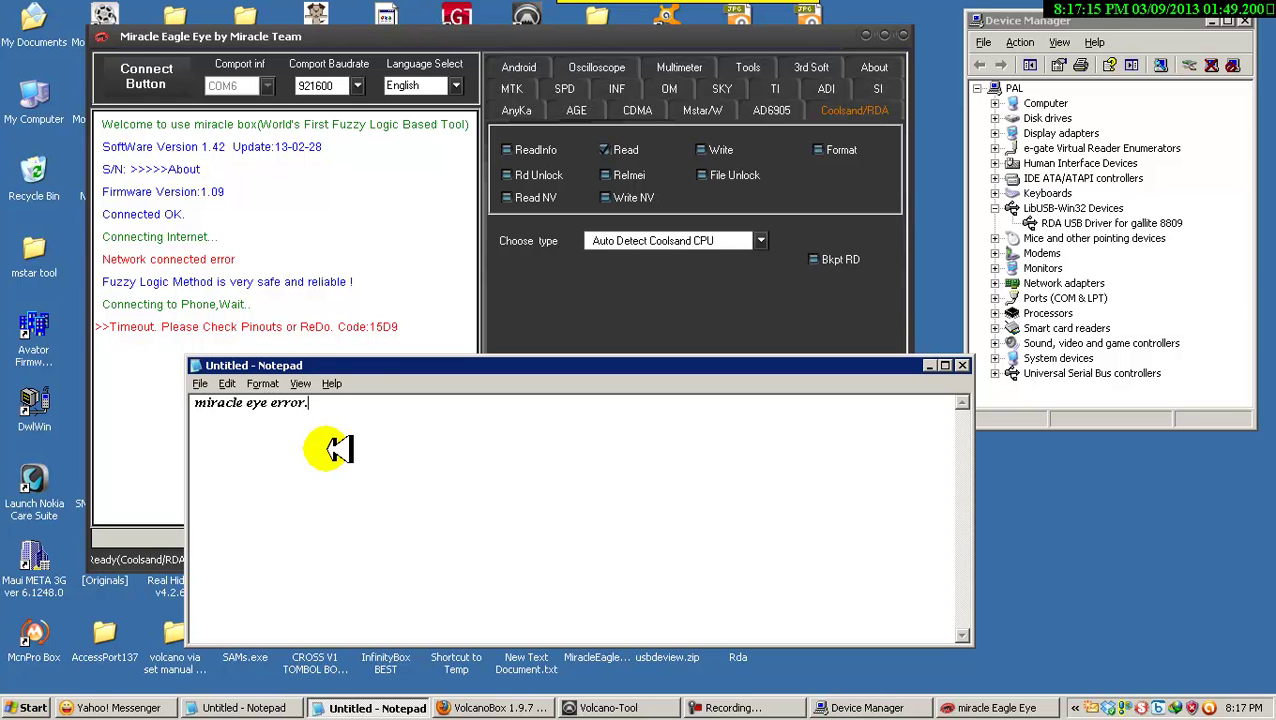
Examine the last message in the Miracle Eagle Eye log by highlighting it.
{"action": "left_click", "coordinate": [425, 327]}
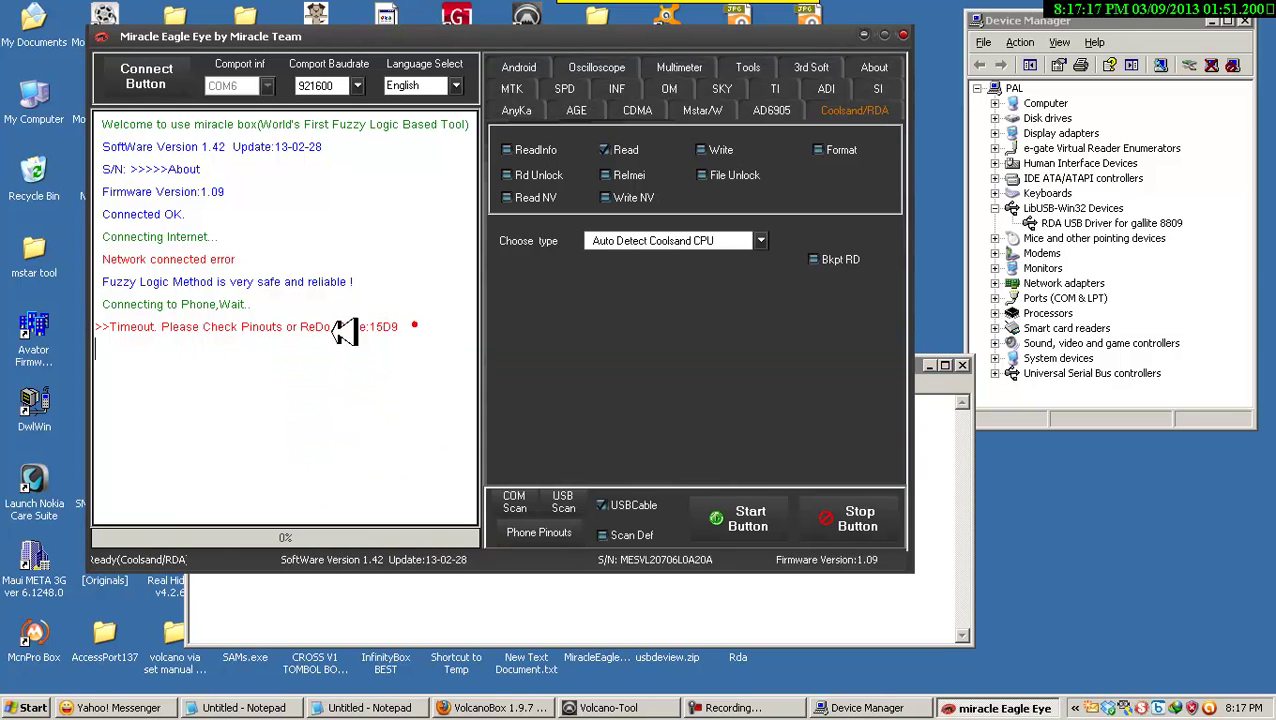
{"action": "left_click_drag", "start_coordinate": [425, 327], "coordinate": [108, 330]}
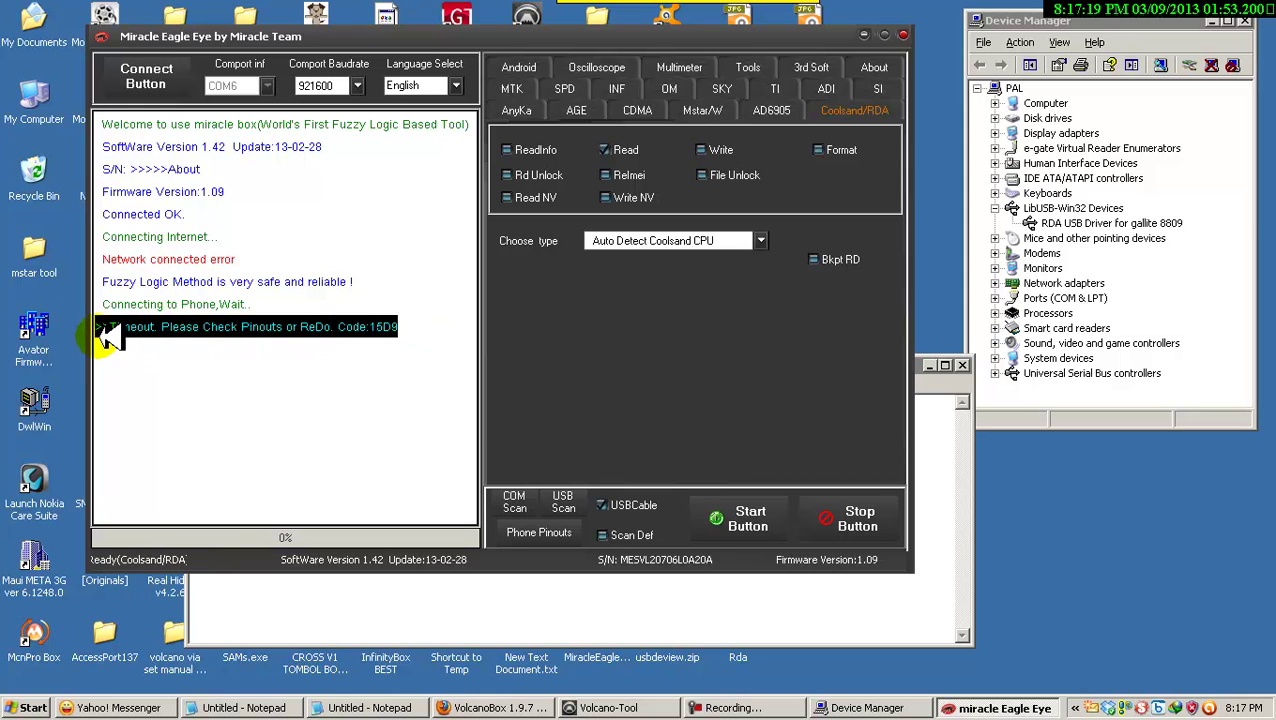
{"action": "left_click", "coordinate": [438, 327]}
{"action": "left_click_drag", "start_coordinate": [420, 327], "coordinate": [25, 327]}
{"action": "left_click", "coordinate": [415, 327]}
{"action": "left_click_drag", "start_coordinate": [413, 327], "coordinate": [95, 328]}
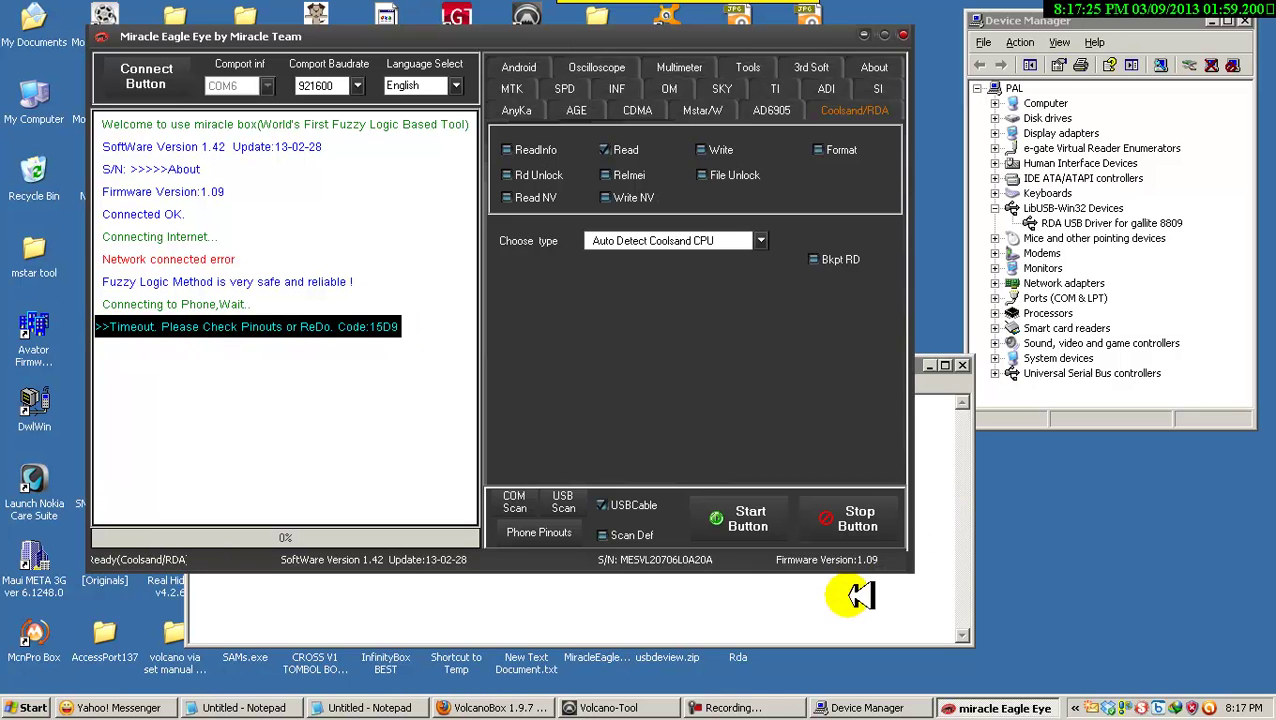
Switch to Volcano Tool and try Read Flash on the MTK platform with auto-detected pinouts.
{"action": "left_click", "coordinate": [652, 707]}
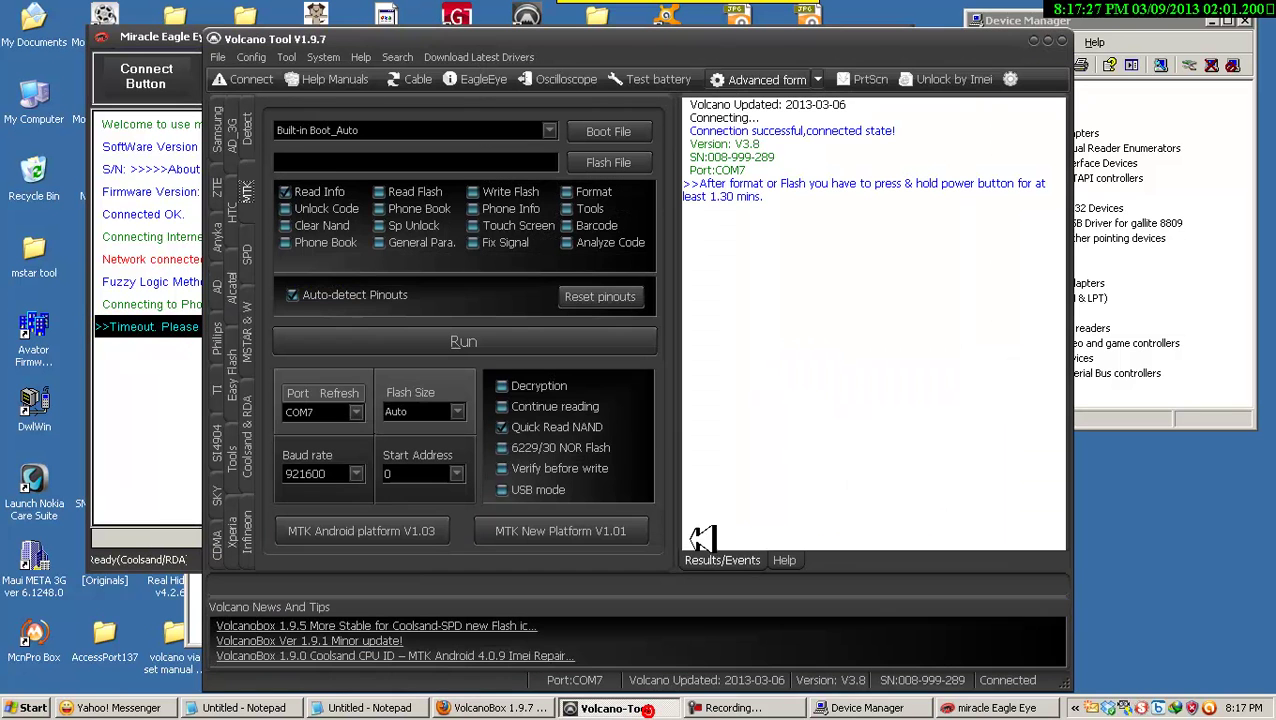
{"action": "left_click_drag", "start_coordinate": [775, 40], "coordinate": [805, 177]}
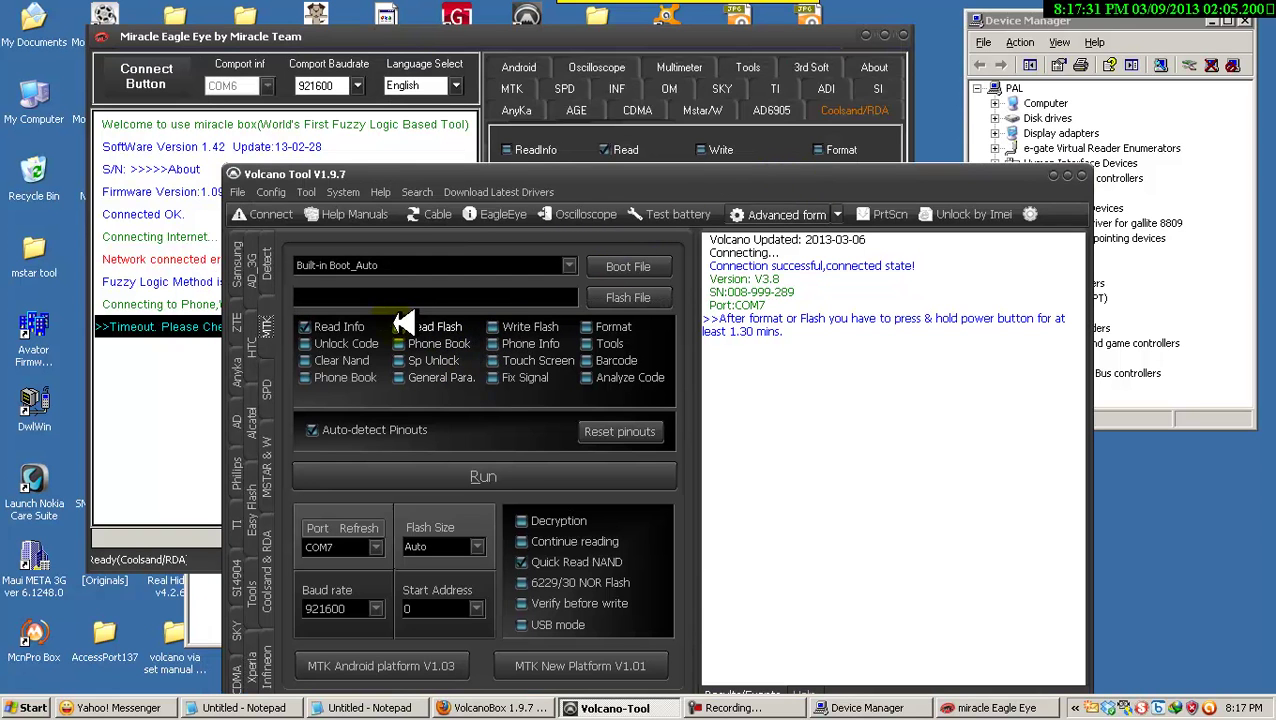
{"action": "left_click_drag", "start_coordinate": [480, 174], "coordinate": [360, 57]}
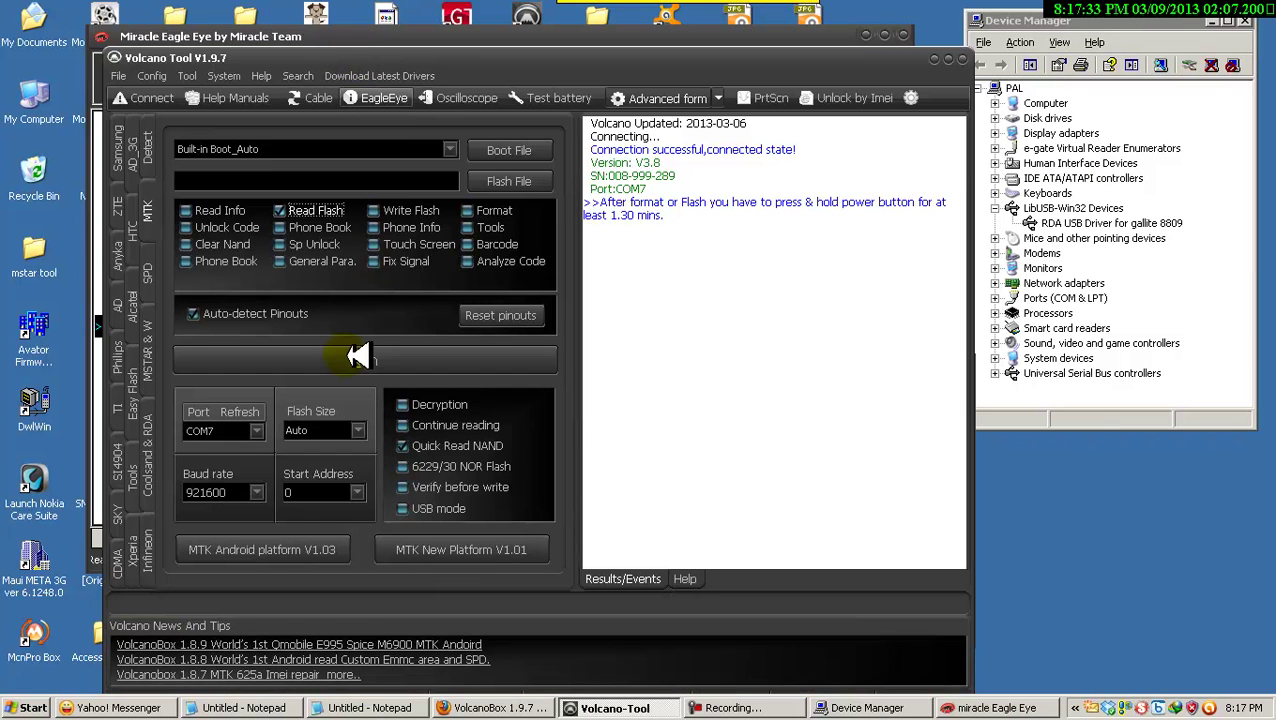
{"action": "left_click", "coordinate": [364, 352]}
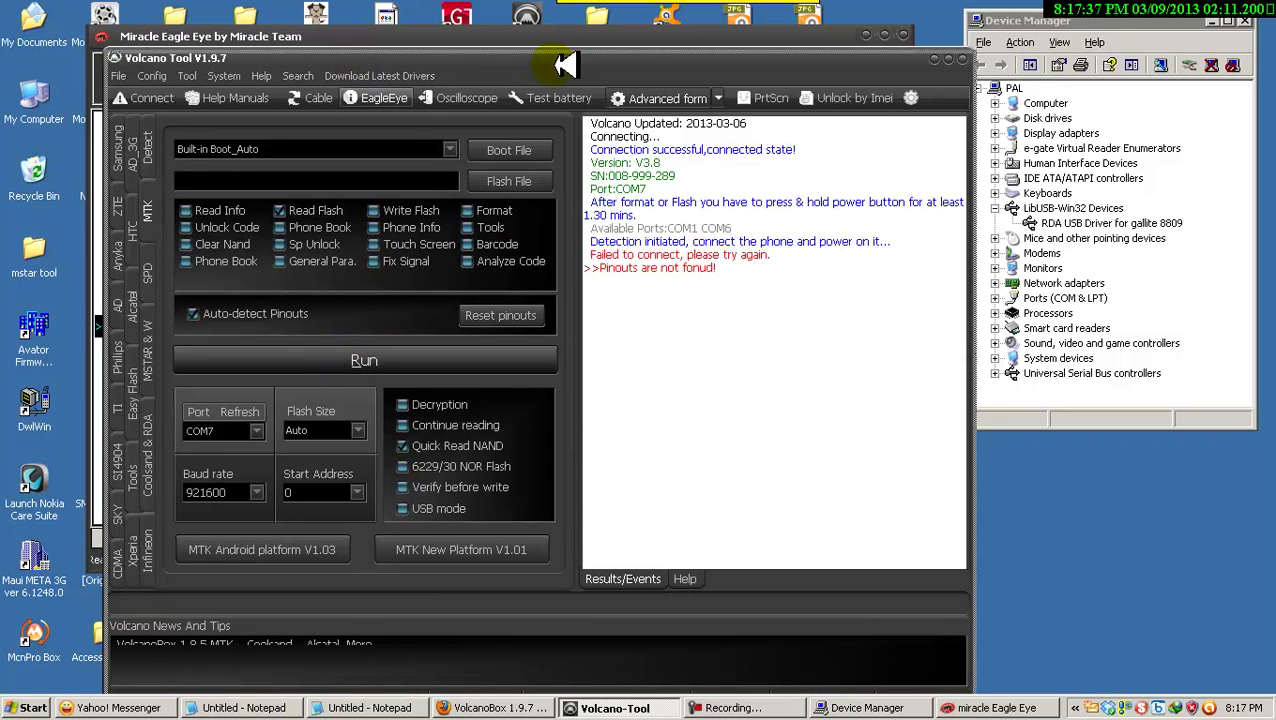
Turn off Auto-detect Pinouts and run Read Flash on the Coolsand & RDA platform in USB mode.
{"action": "left_click_drag", "start_coordinate": [565, 61], "coordinate": [567, 68]}
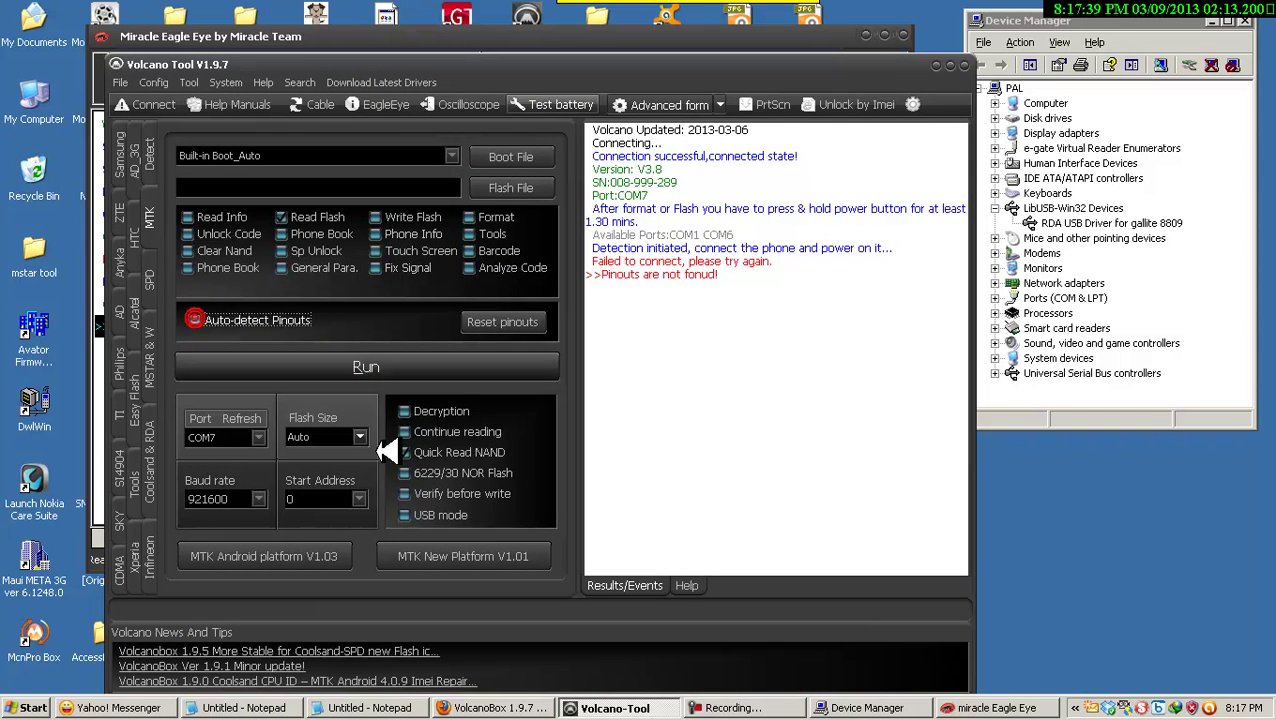
{"action": "left_click", "coordinate": [152, 453]}
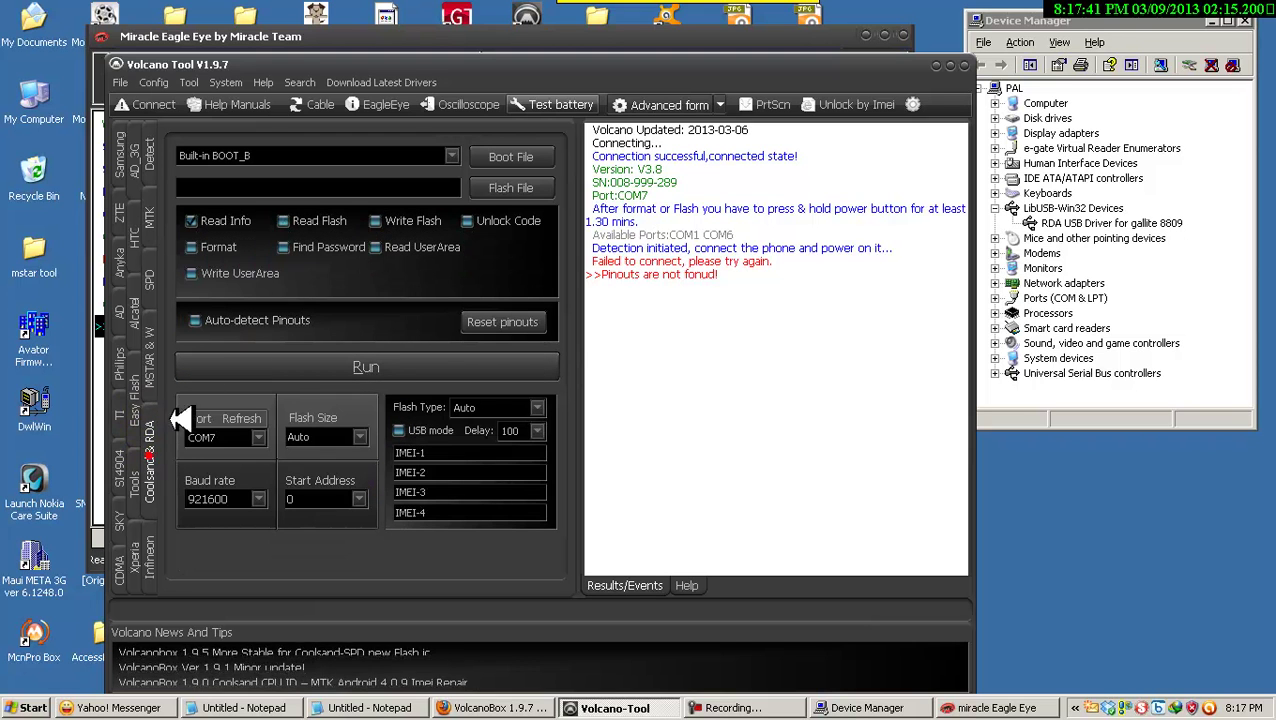
{"action": "left_click", "coordinate": [399, 431]}
{"action": "left_click", "coordinate": [388, 366]}
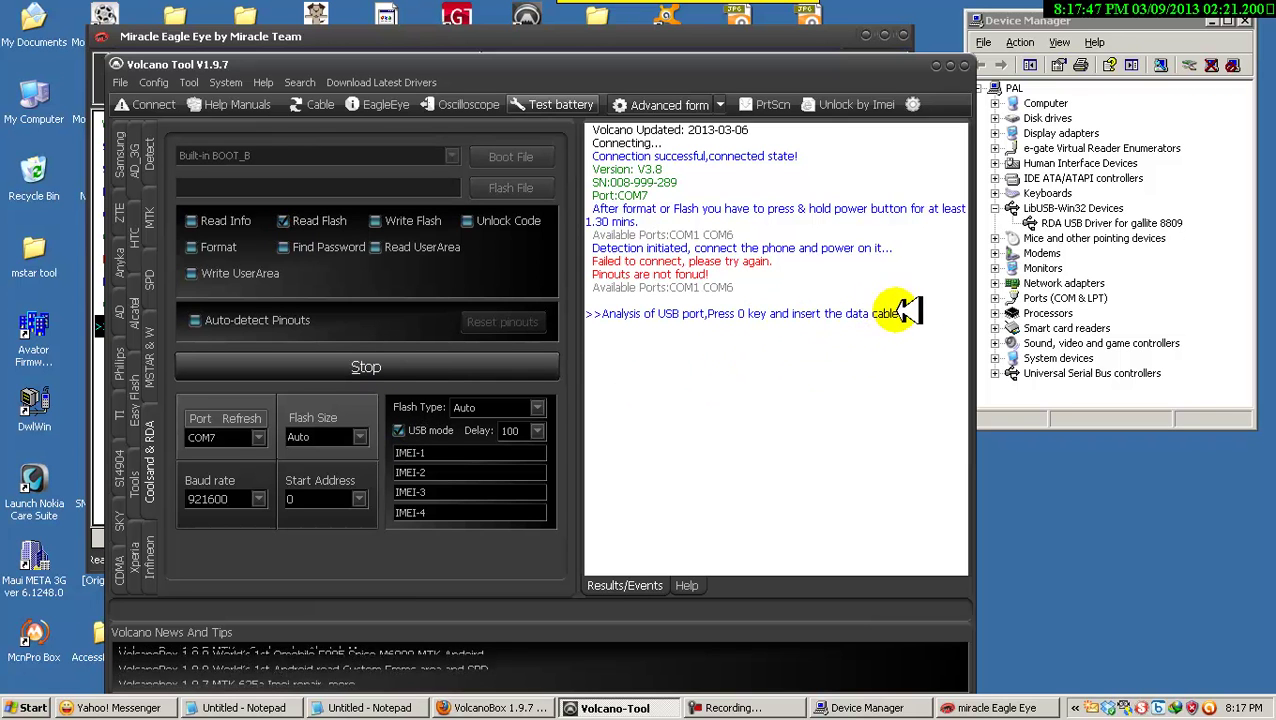
{"action": "left_click_drag", "start_coordinate": [890, 313], "coordinate": [718, 311]}
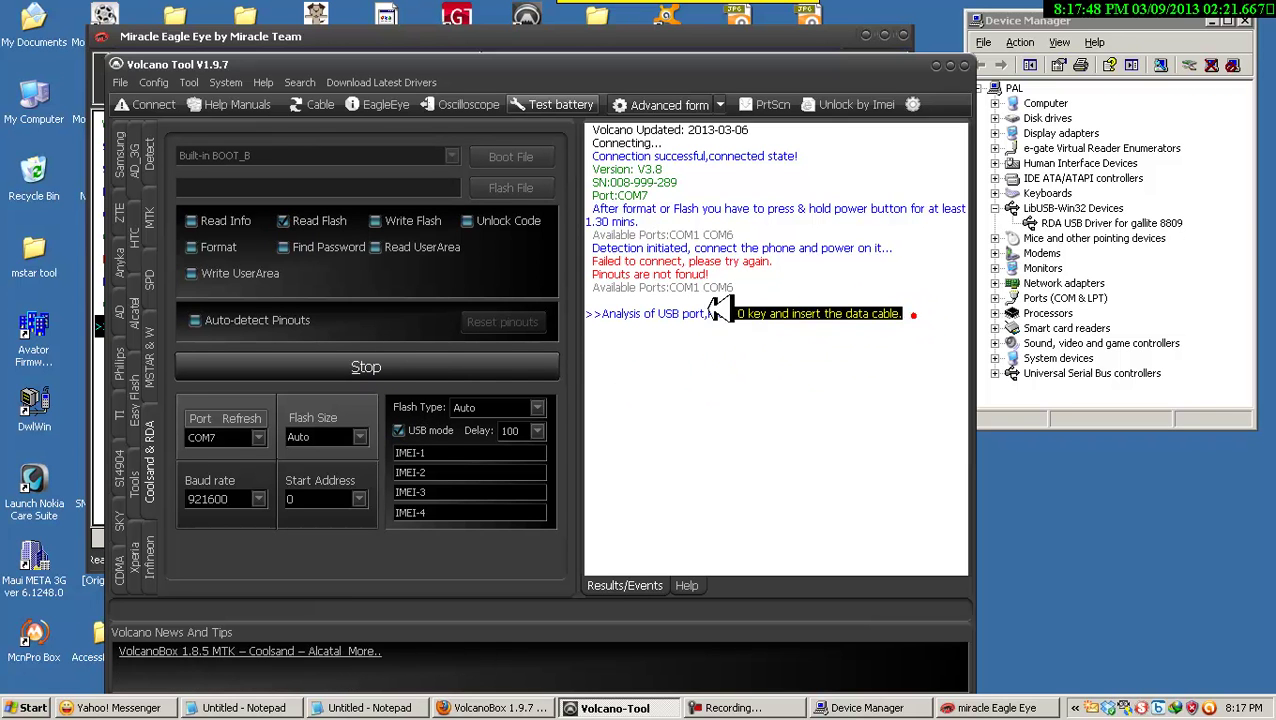
Uninstall the RDA USB Driver for gallite 8809 again in Device Manager and clear the chat window out of view.
{"action": "left_click", "coordinate": [1082, 222]}
{"action": "right_click", "coordinate": [1082, 222]}
{"action": "left_click", "coordinate": [1090, 266]}
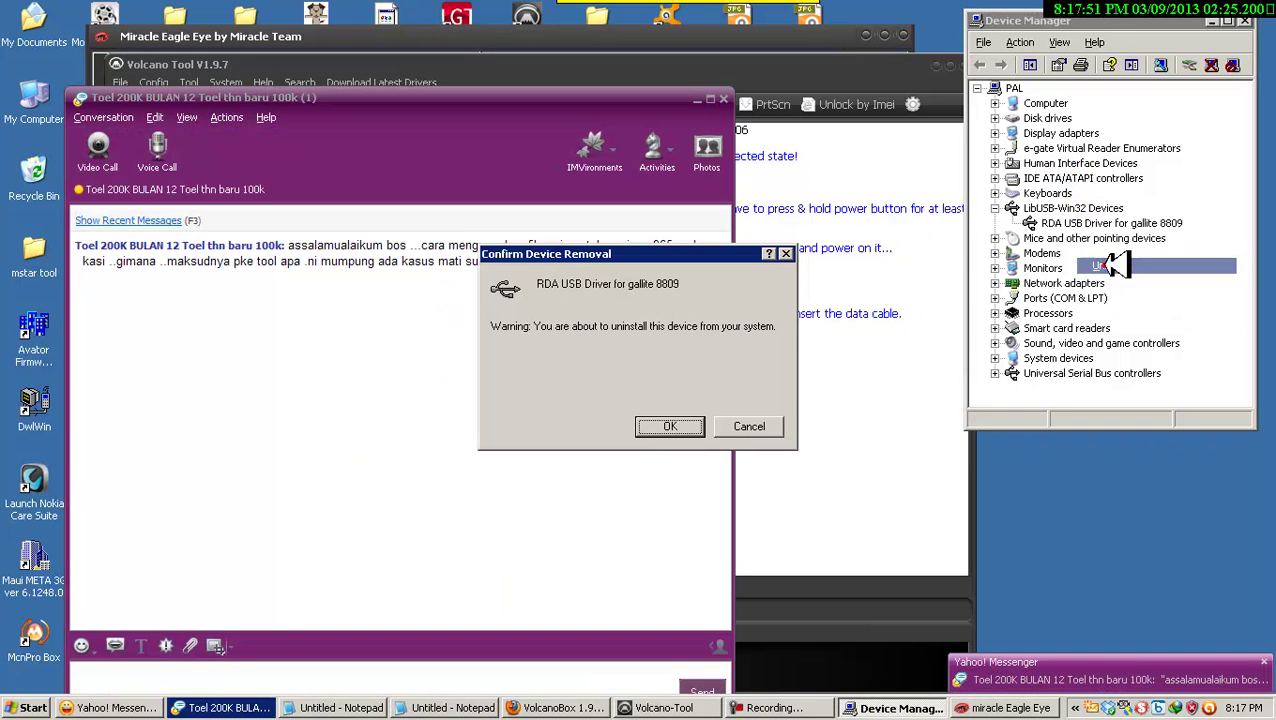
{"action": "left_click", "coordinate": [668, 427]}
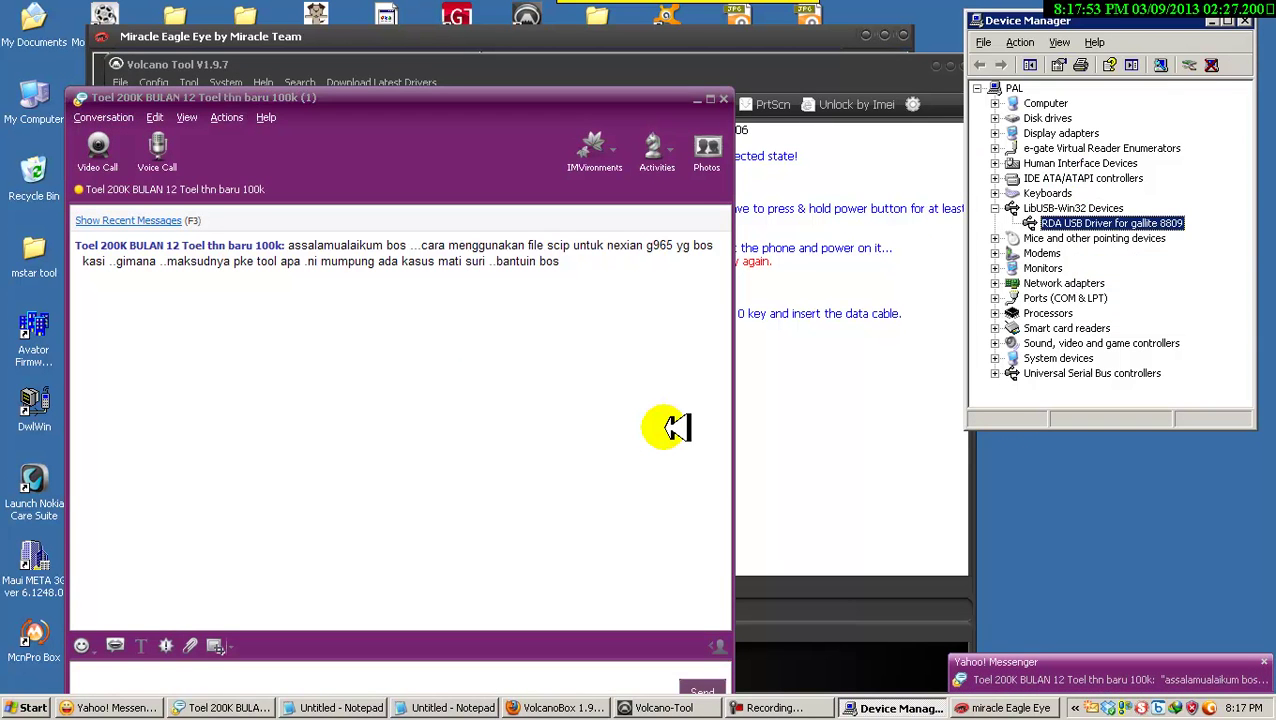
{"action": "left_click", "coordinate": [709, 99]}
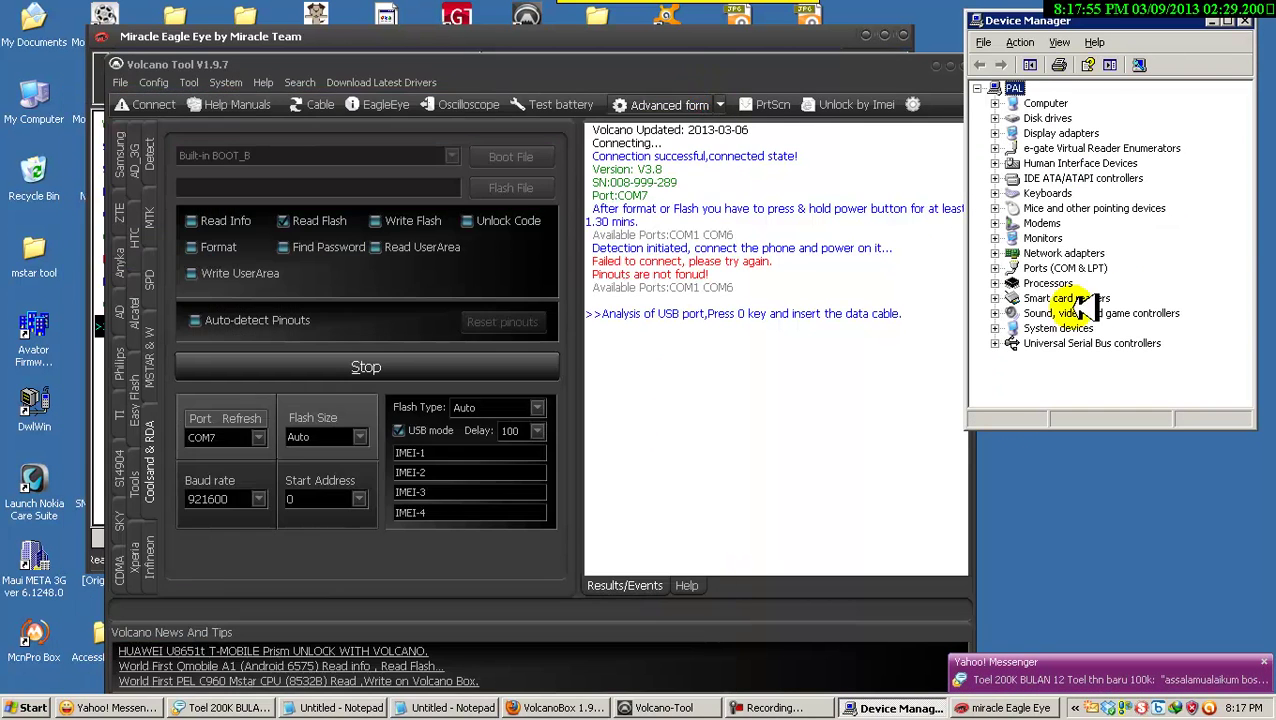
Scan for hardware changes in Device Manager and install the RDA USB Driver for gallite 8809, supplying the libusb0.sys file from disk.
{"action": "left_click", "coordinate": [1138, 64]}
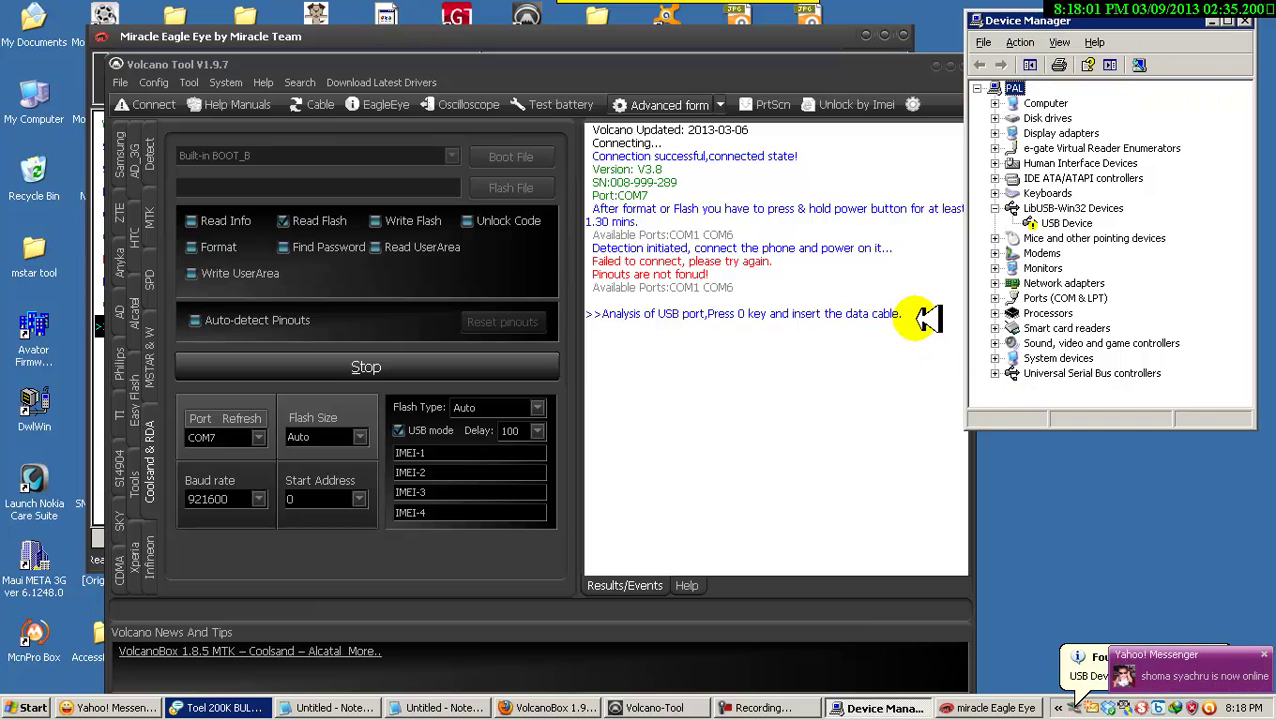
{"action": "left_click", "coordinate": [506, 499]}
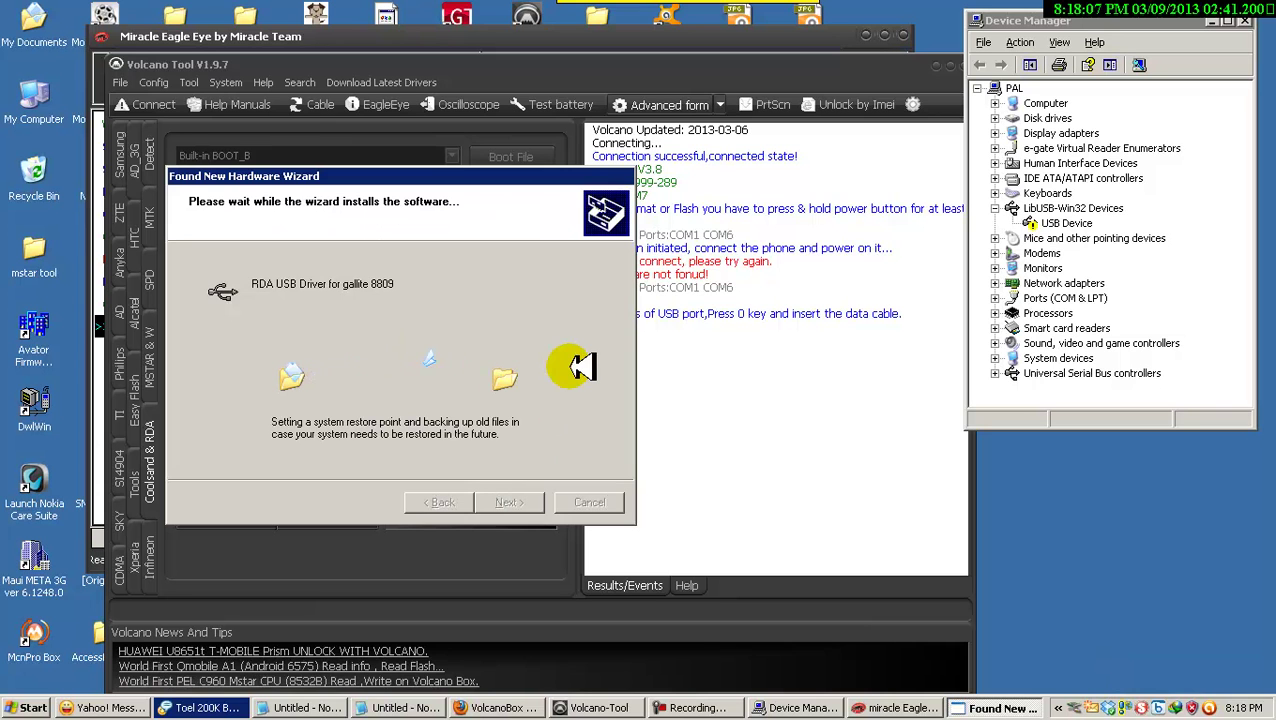
{"action": "left_click", "coordinate": [550, 433]}
{"action": "left_click", "coordinate": [340, 338]}
{"action": "left_click", "coordinate": [685, 611]}
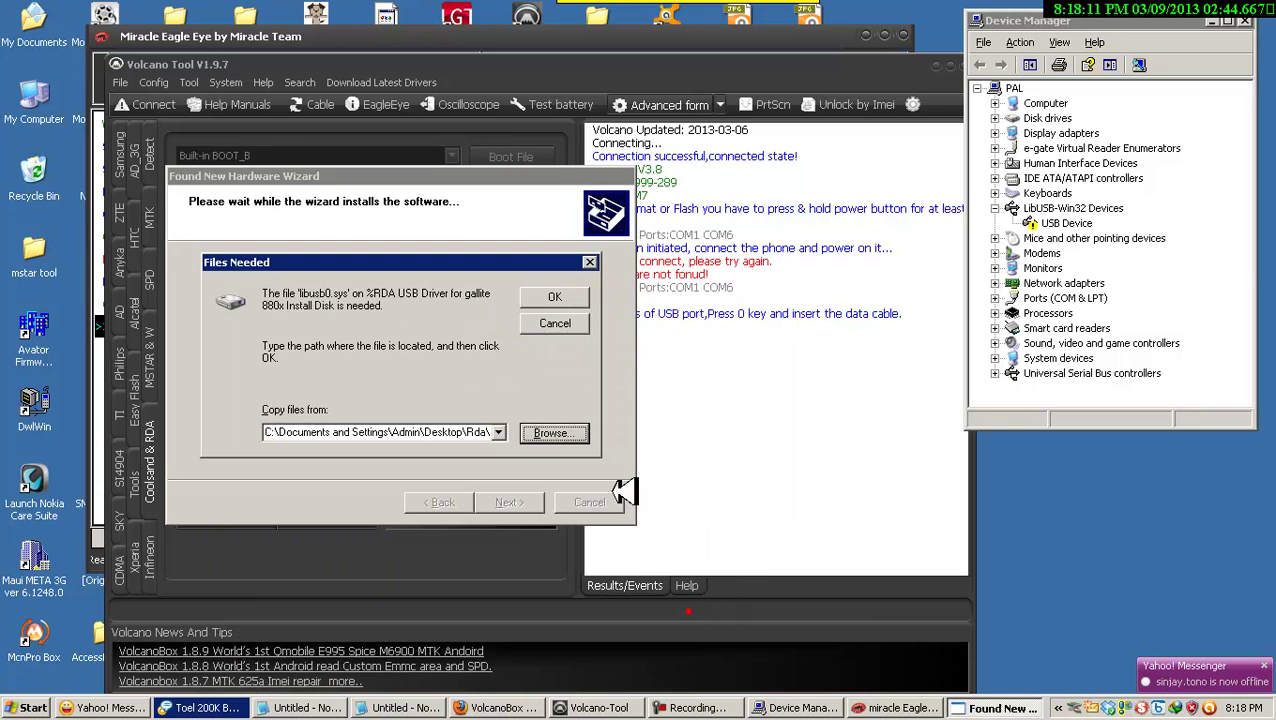
{"action": "left_click", "coordinate": [566, 290]}
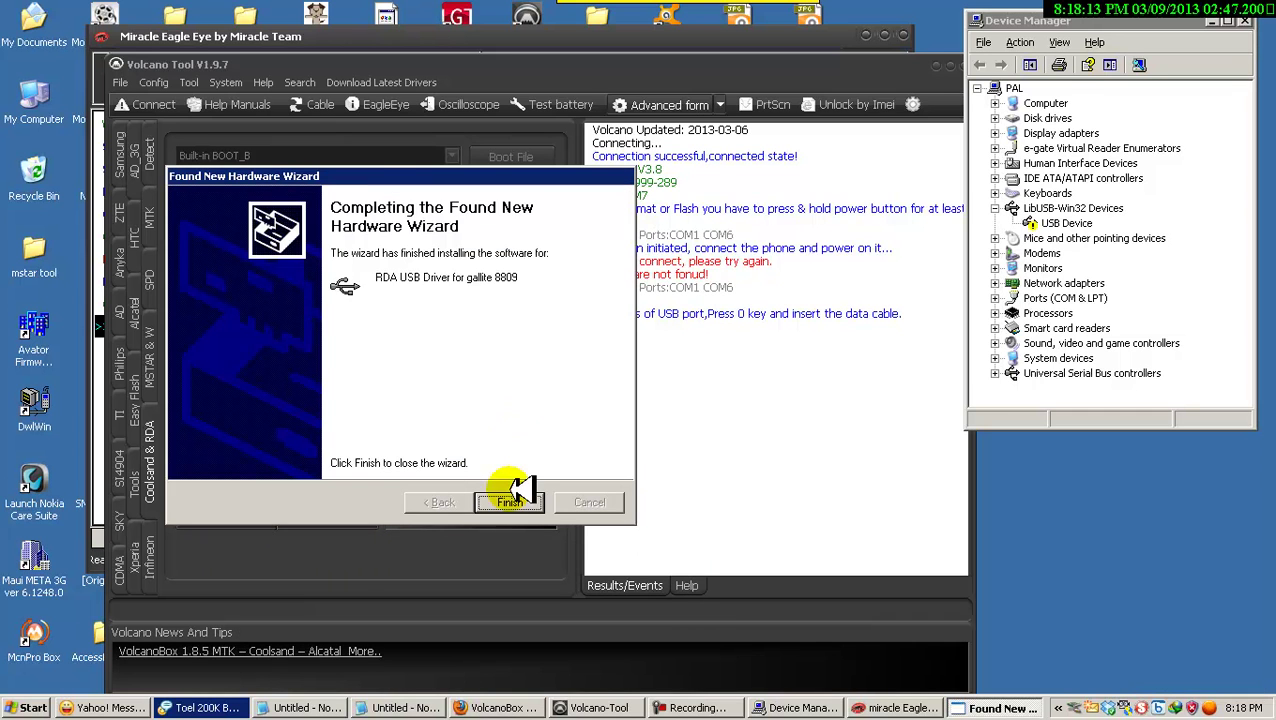
{"action": "left_click", "coordinate": [507, 502]}
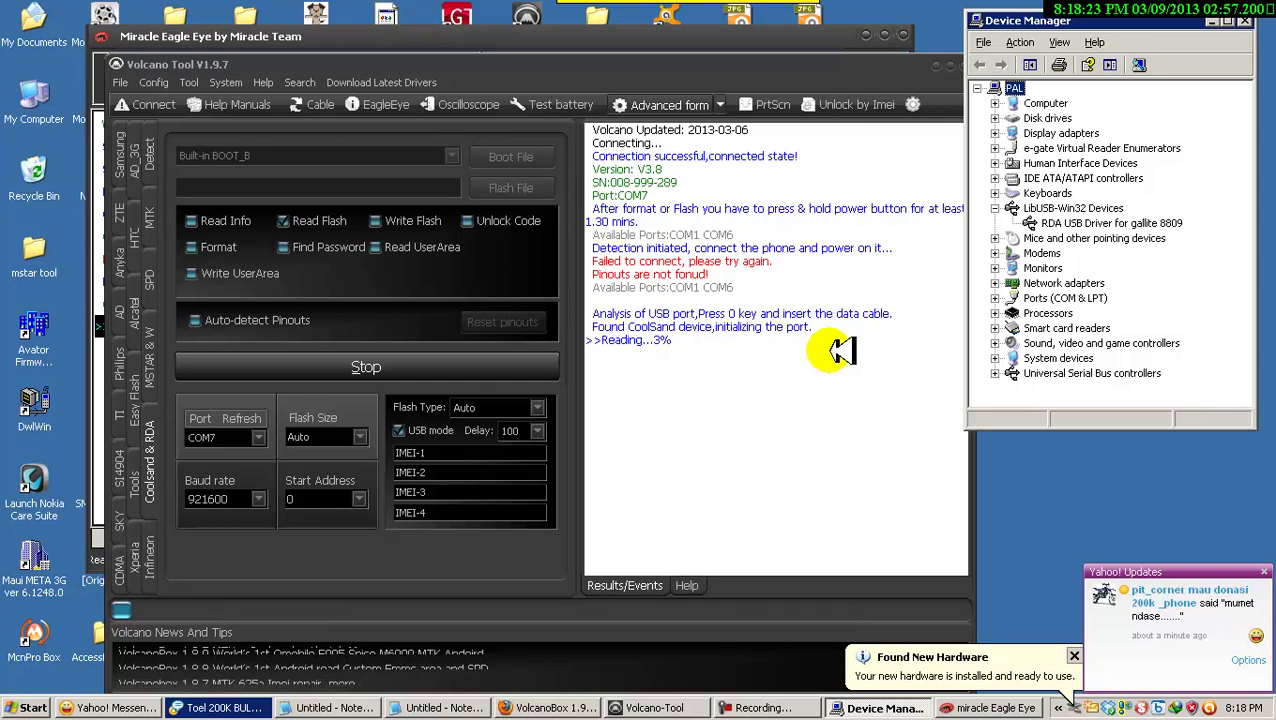
Compare the latest connection and reading messages in the Volcano Tool and Miracle Eagle Eye logs by highlighting them.
{"action": "left_click", "coordinate": [722, 350]}
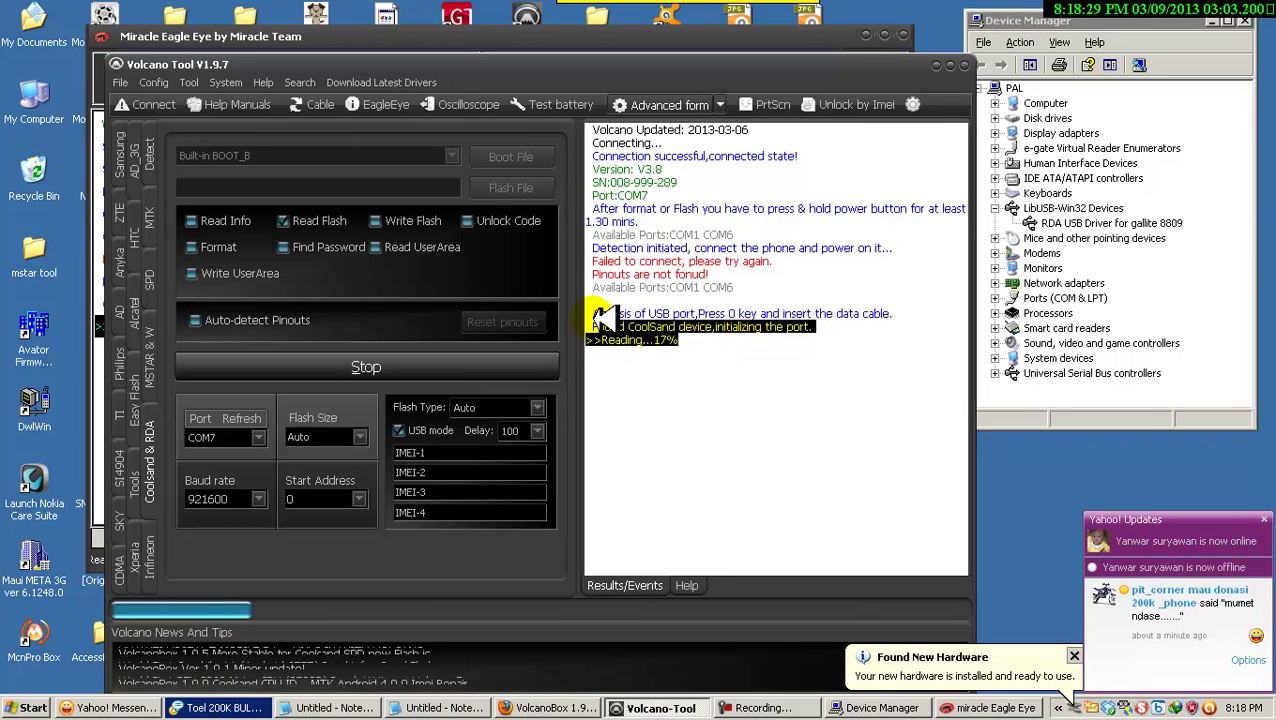
{"action": "left_click", "coordinate": [342, 37]}
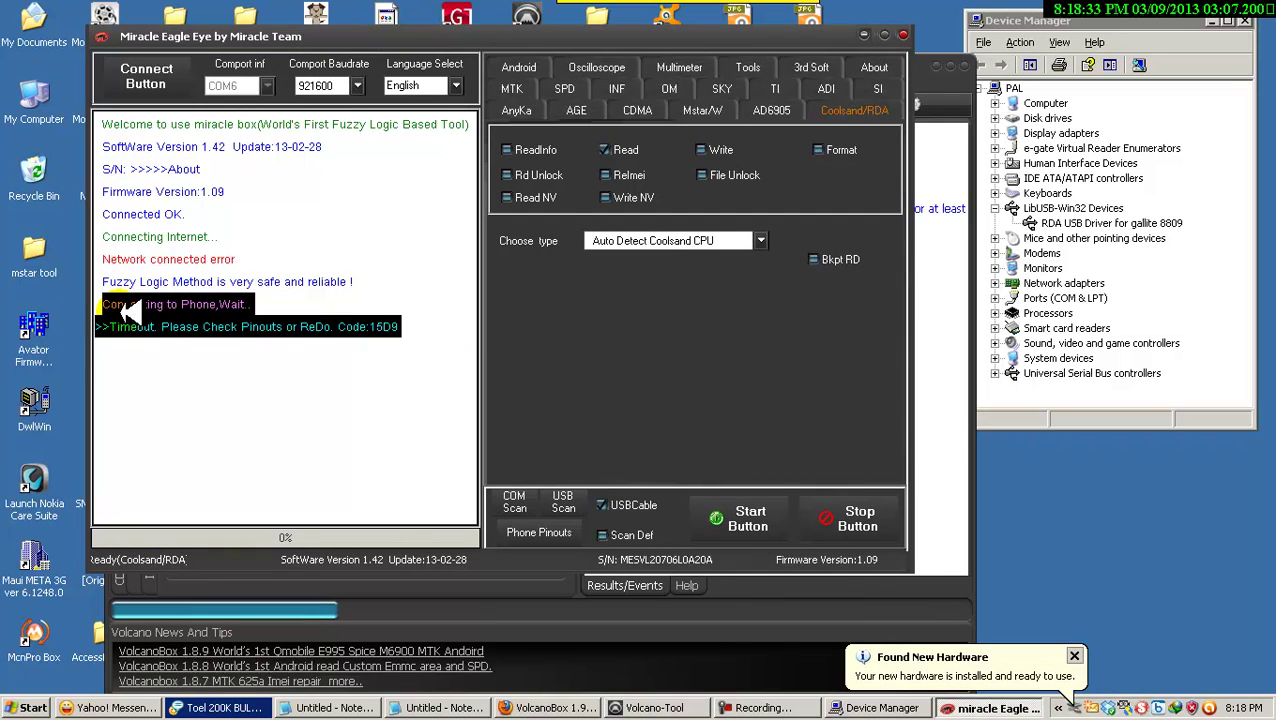
{"action": "left_click", "coordinate": [435, 324]}
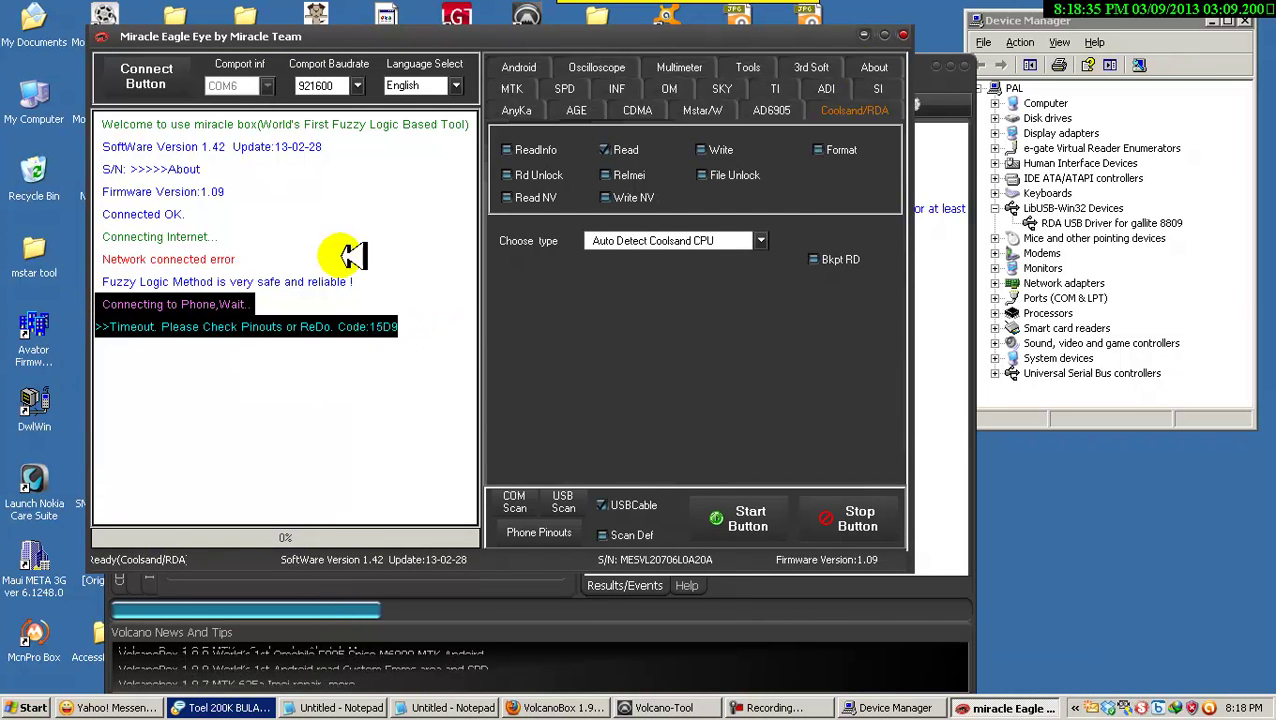
{"action": "left_click", "coordinate": [929, 77]}
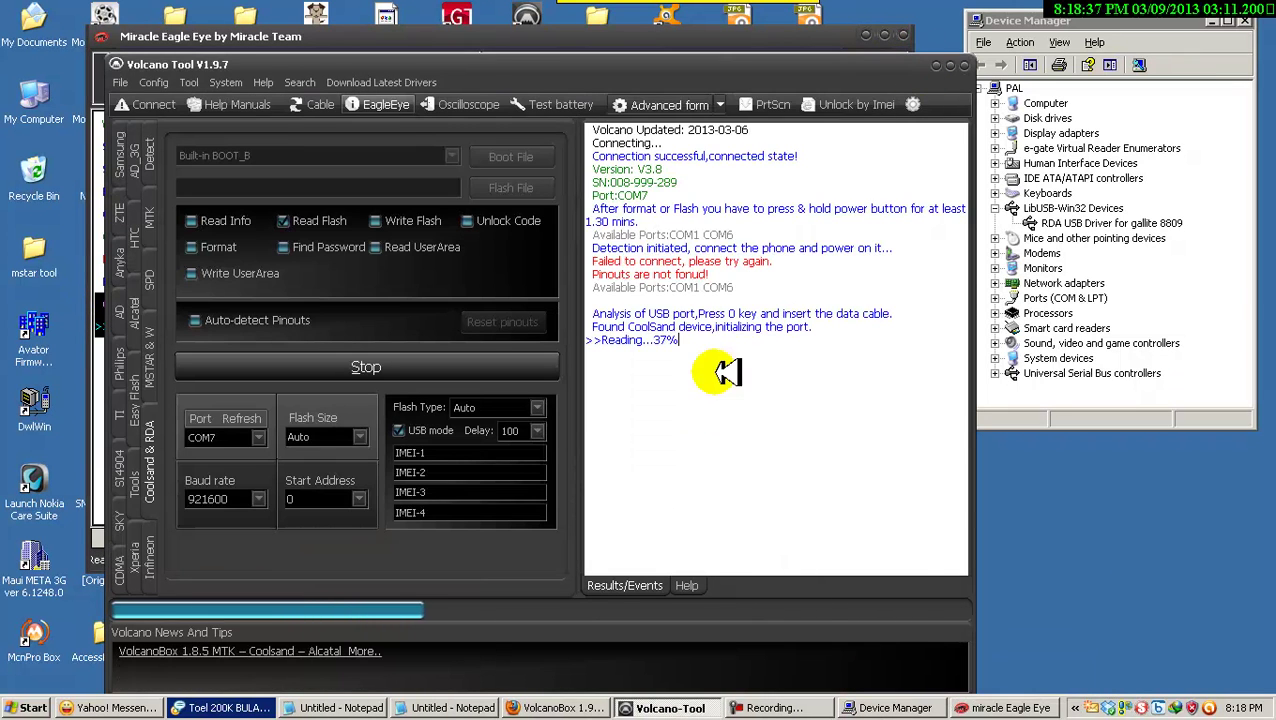
{"action": "left_click_drag", "start_coordinate": [697, 343], "coordinate": [570, 315]}
{"action": "left_click", "coordinate": [828, 374]}
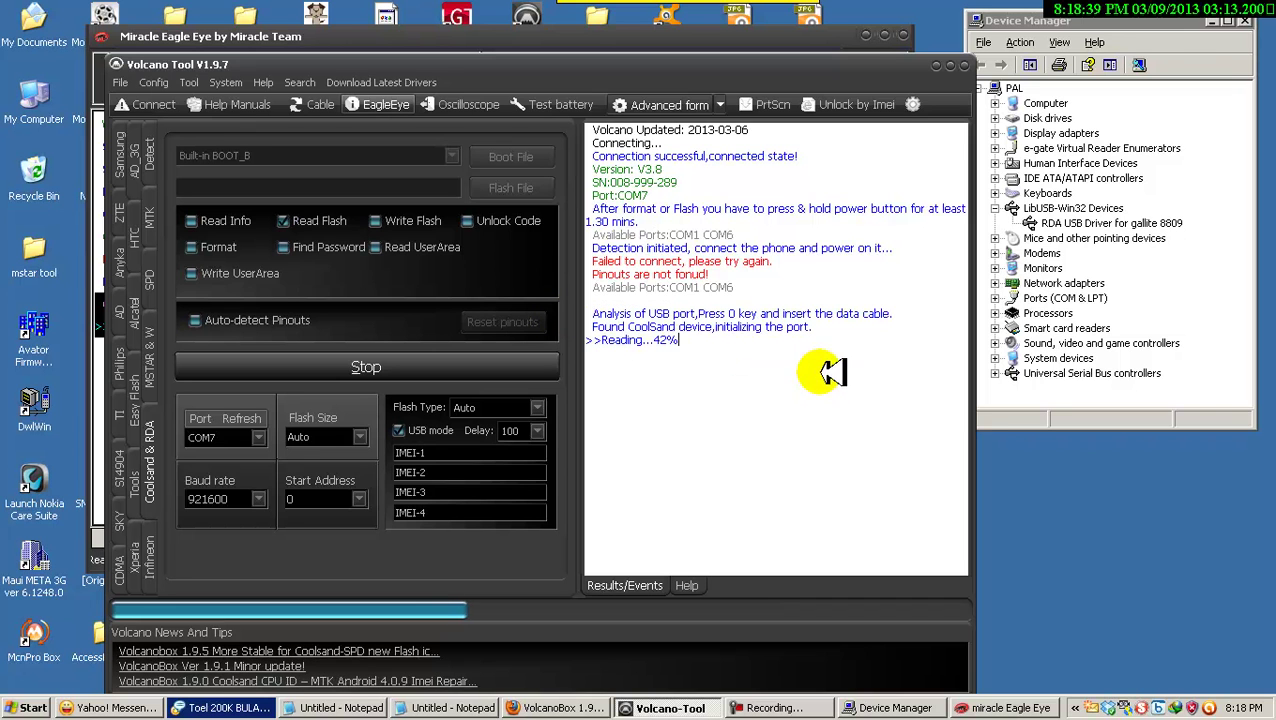
Check the RDA USB Driver for gallite 8809 in Device Manager against Miracle Eagle Eye's log and Volcano Tool's flash-reading progress.
{"action": "left_click", "coordinate": [1068, 222]}
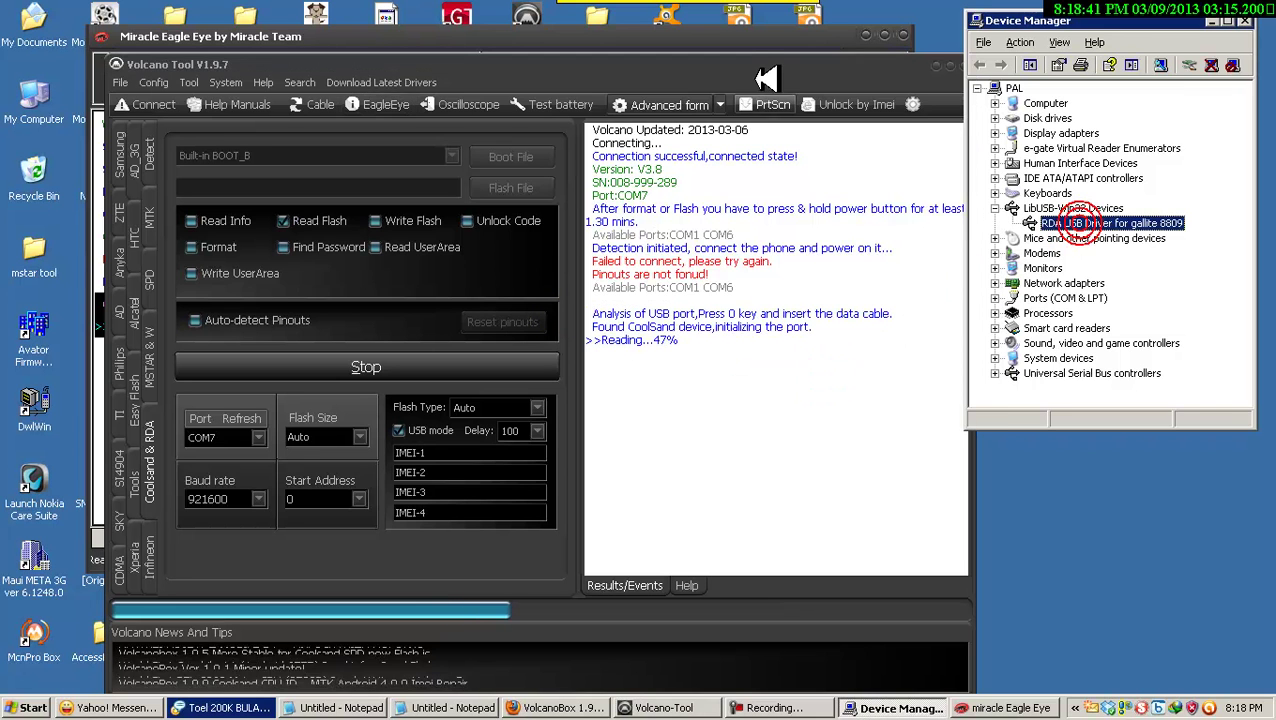
{"action": "left_click", "coordinate": [560, 36]}
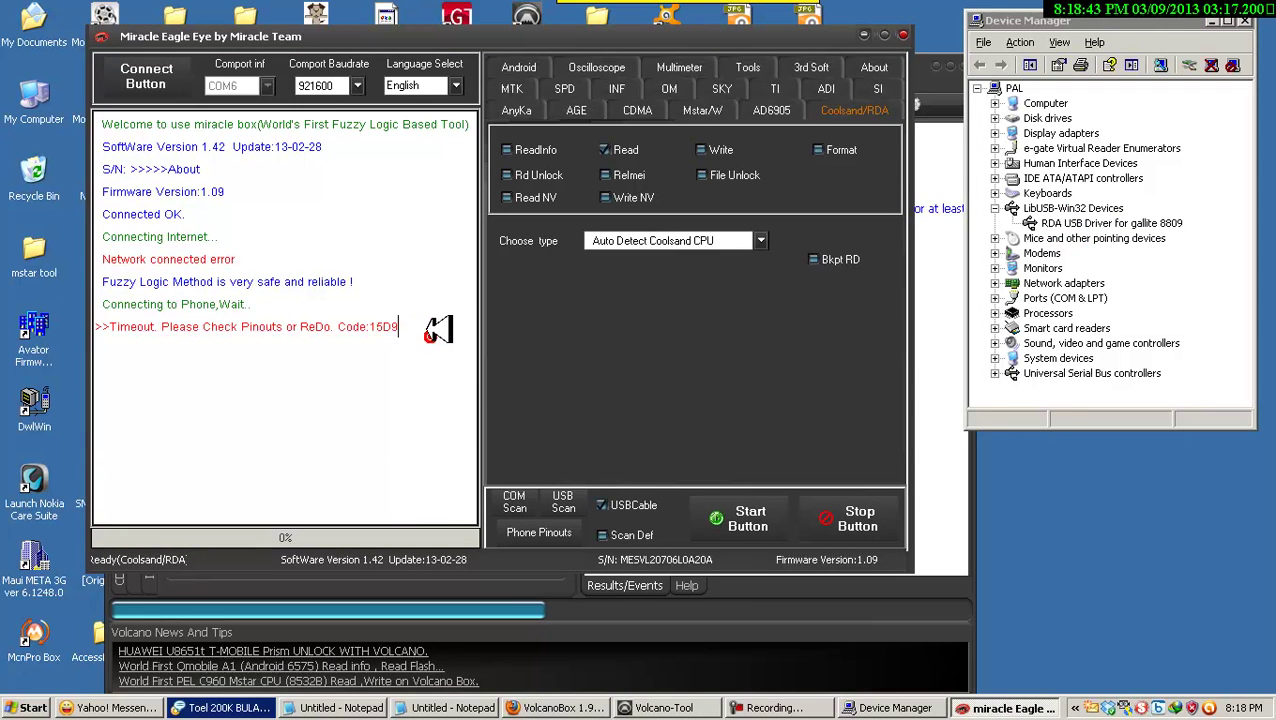
{"action": "left_click", "coordinate": [1120, 222]}
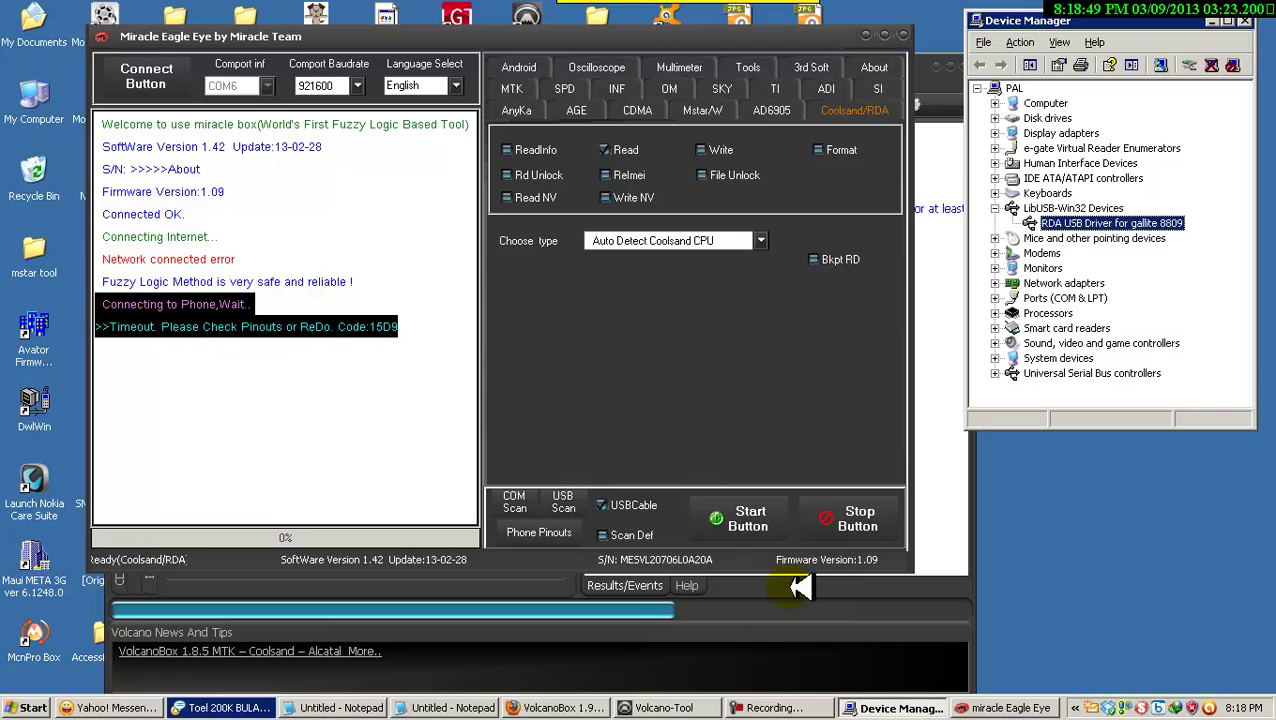
{"action": "left_click", "coordinate": [921, 420]}
{"action": "left_click_drag", "start_coordinate": [714, 338], "coordinate": [600, 313]}
{"action": "left_click", "coordinate": [603, 313]}
{"action": "left_click_drag", "start_coordinate": [687, 345], "coordinate": [597, 313]}
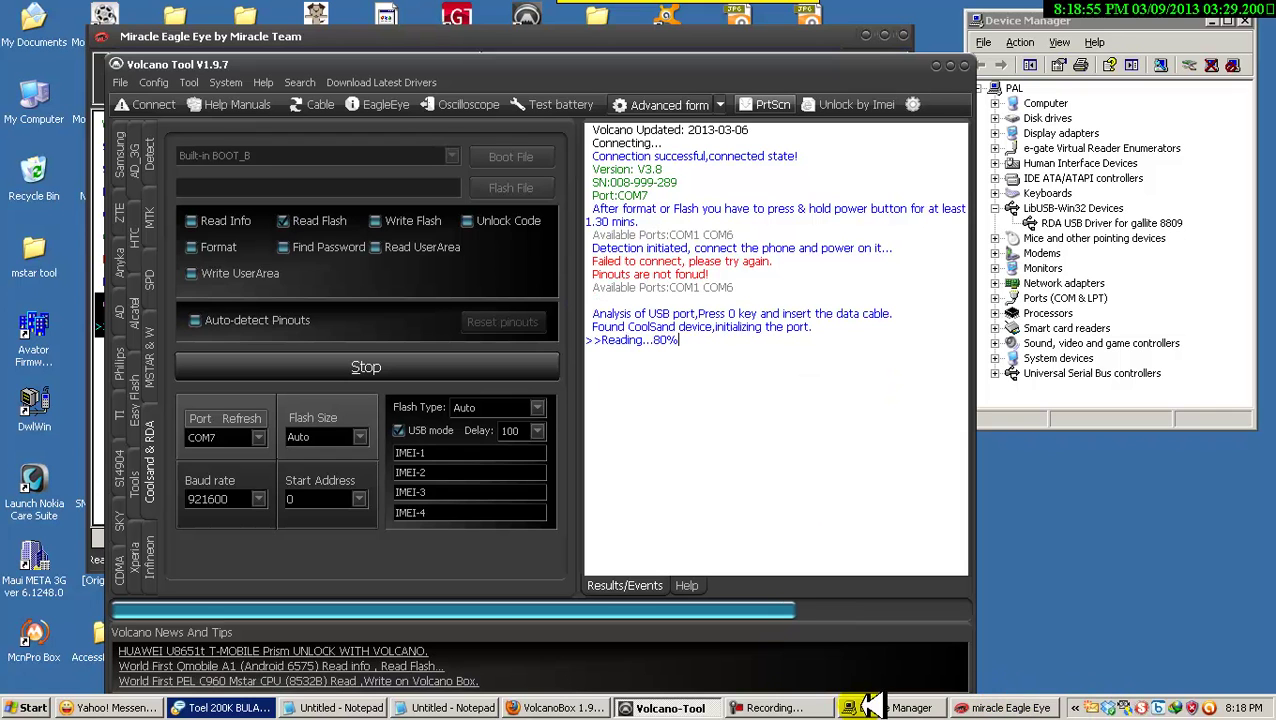